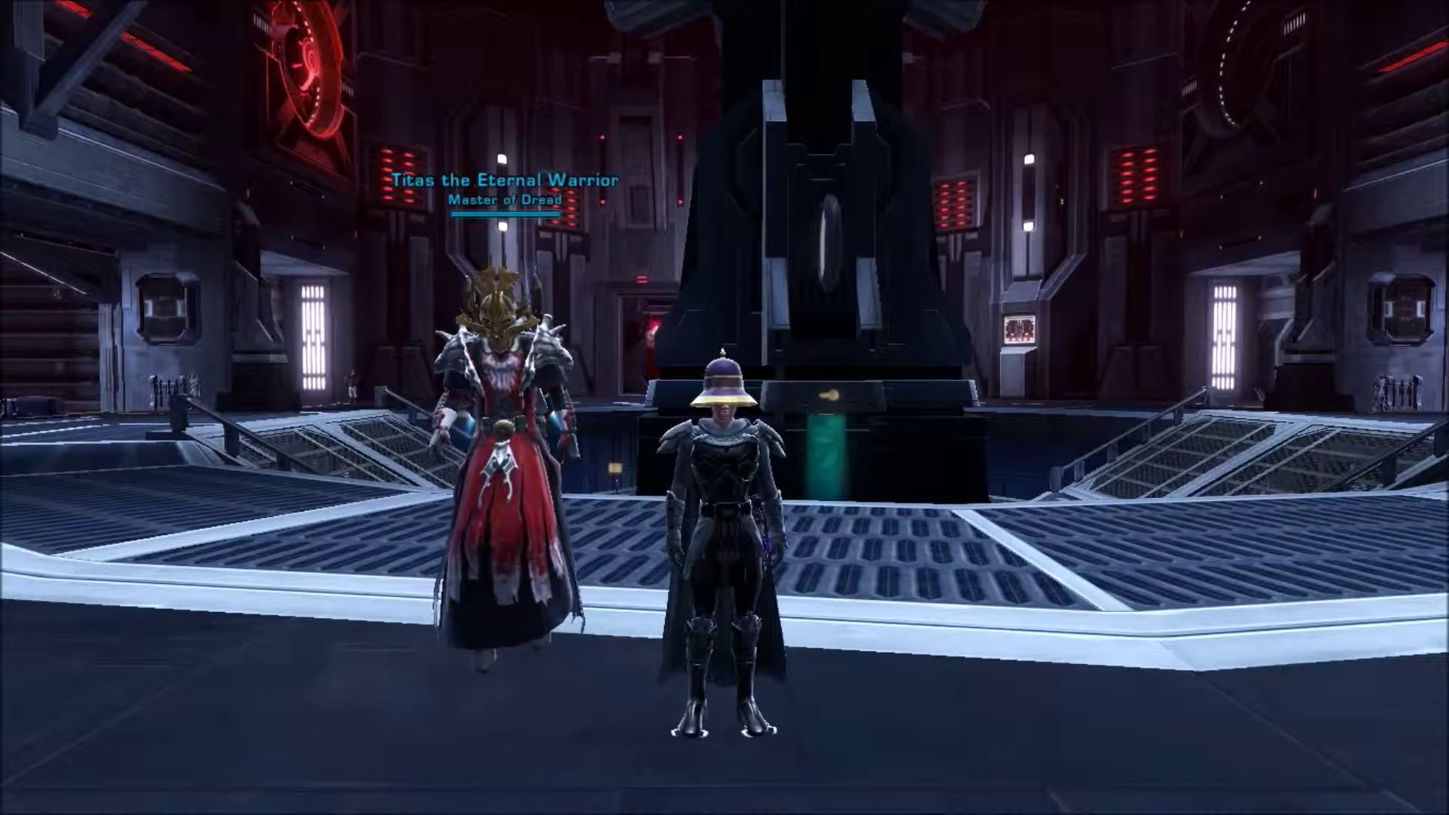
Restore the SWTOR HUD with Ctrl+U, turn the camera toward Titas, and bring up the window switcher
{"action": "key", "text": "ctrl+u"}
{"action": "left_click_drag", "start_coordinate": [818, 379], "coordinate": [1102, 381]}
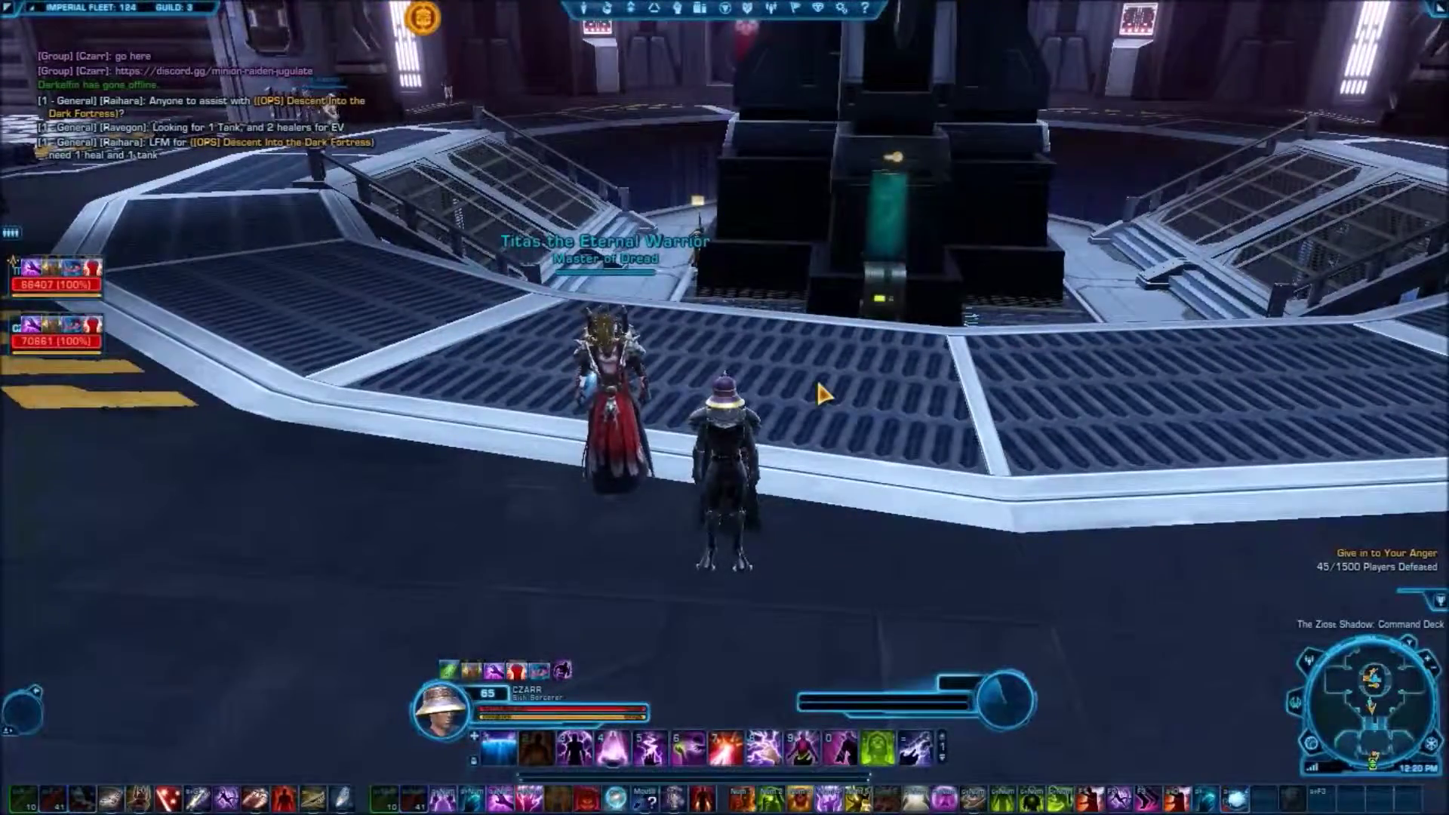
{"action": "left_click_drag", "start_coordinate": [818, 394], "coordinate": [1056, 408]}
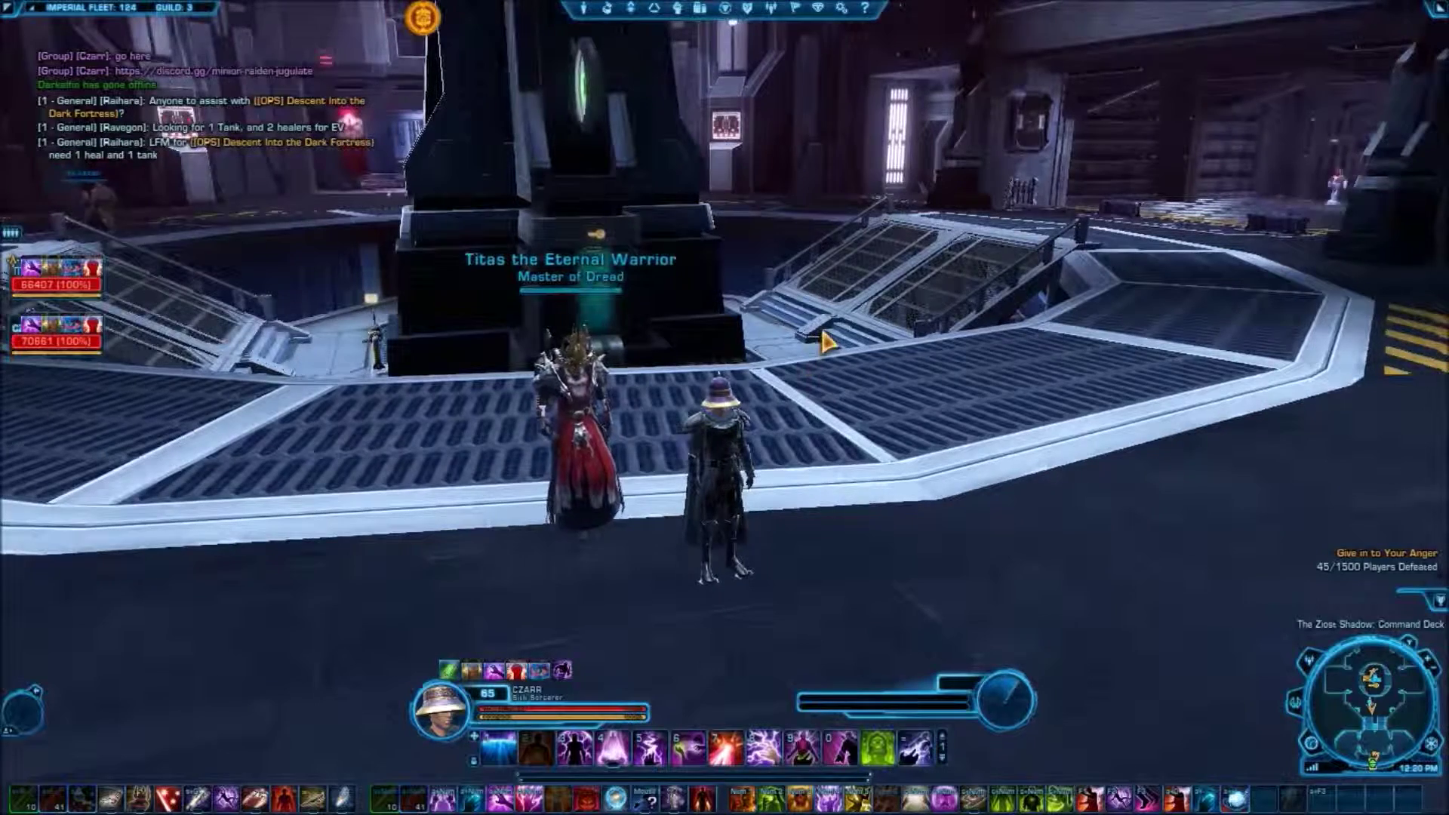
{"action": "key", "text": "alt+Tab"}
{"action": "key", "text": "alt+Tab"}
{"action": "key", "text": "alt+Tab"}
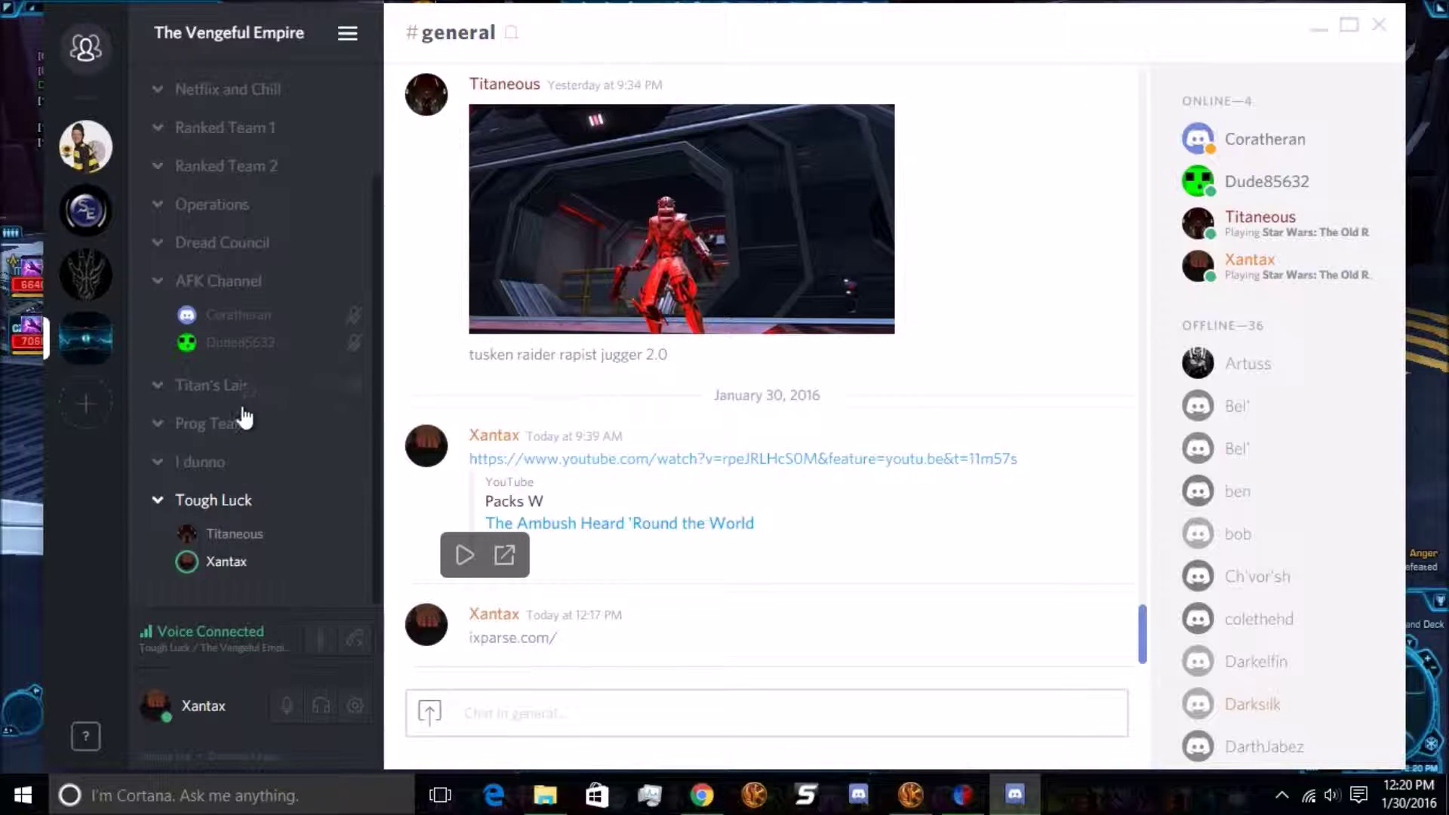
{"action": "scroll", "coordinate": [242, 414], "scroll_direction": "up", "scroll_amount": 3}
{"action": "scroll", "coordinate": [219, 378], "scroll_direction": "down", "scroll_amount": 3}
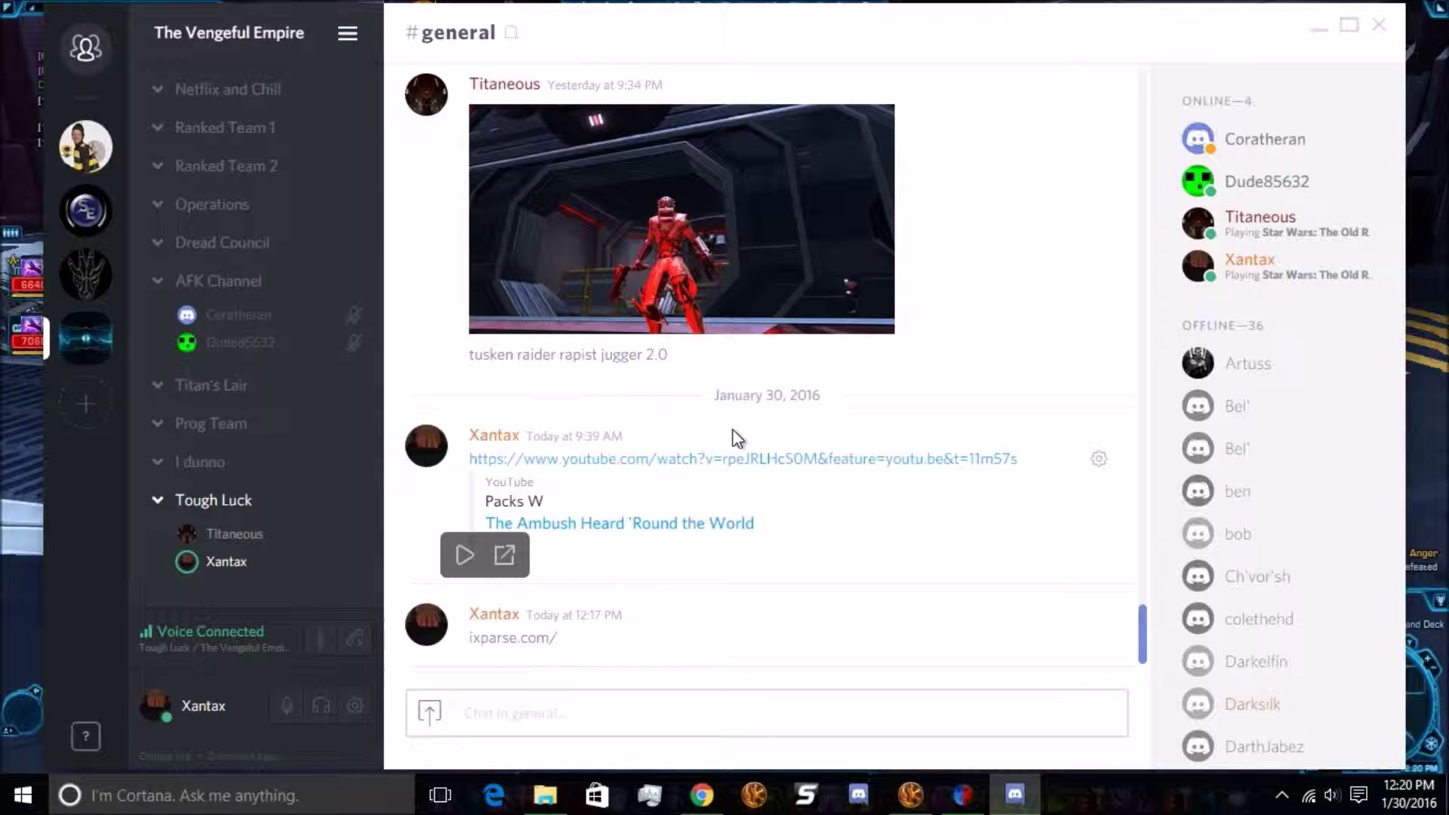
{"action": "scroll", "coordinate": [664, 423], "scroll_direction": "up", "scroll_amount": 6}
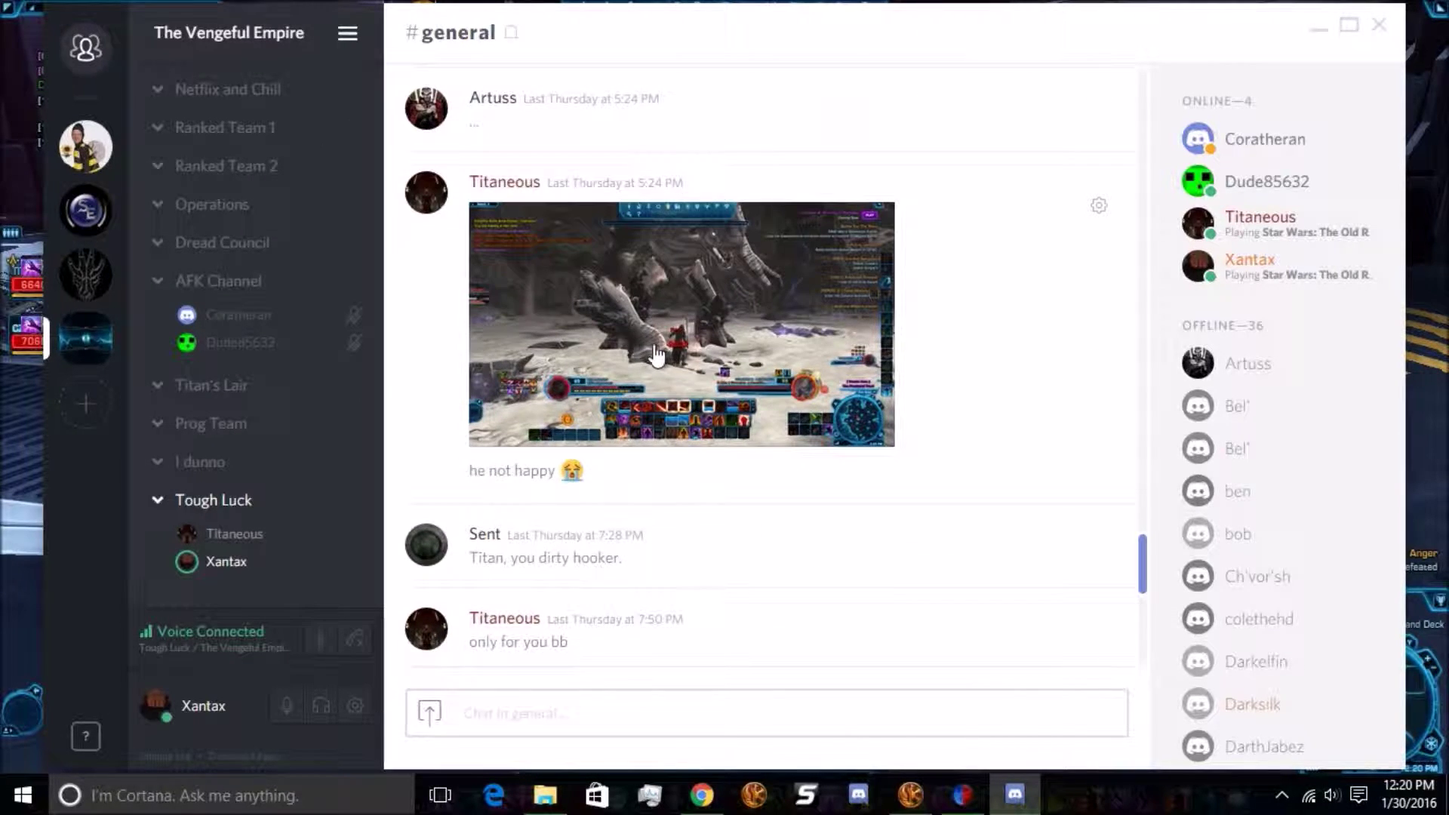
{"action": "scroll", "coordinate": [679, 346], "scroll_direction": "down", "scroll_amount": 6}
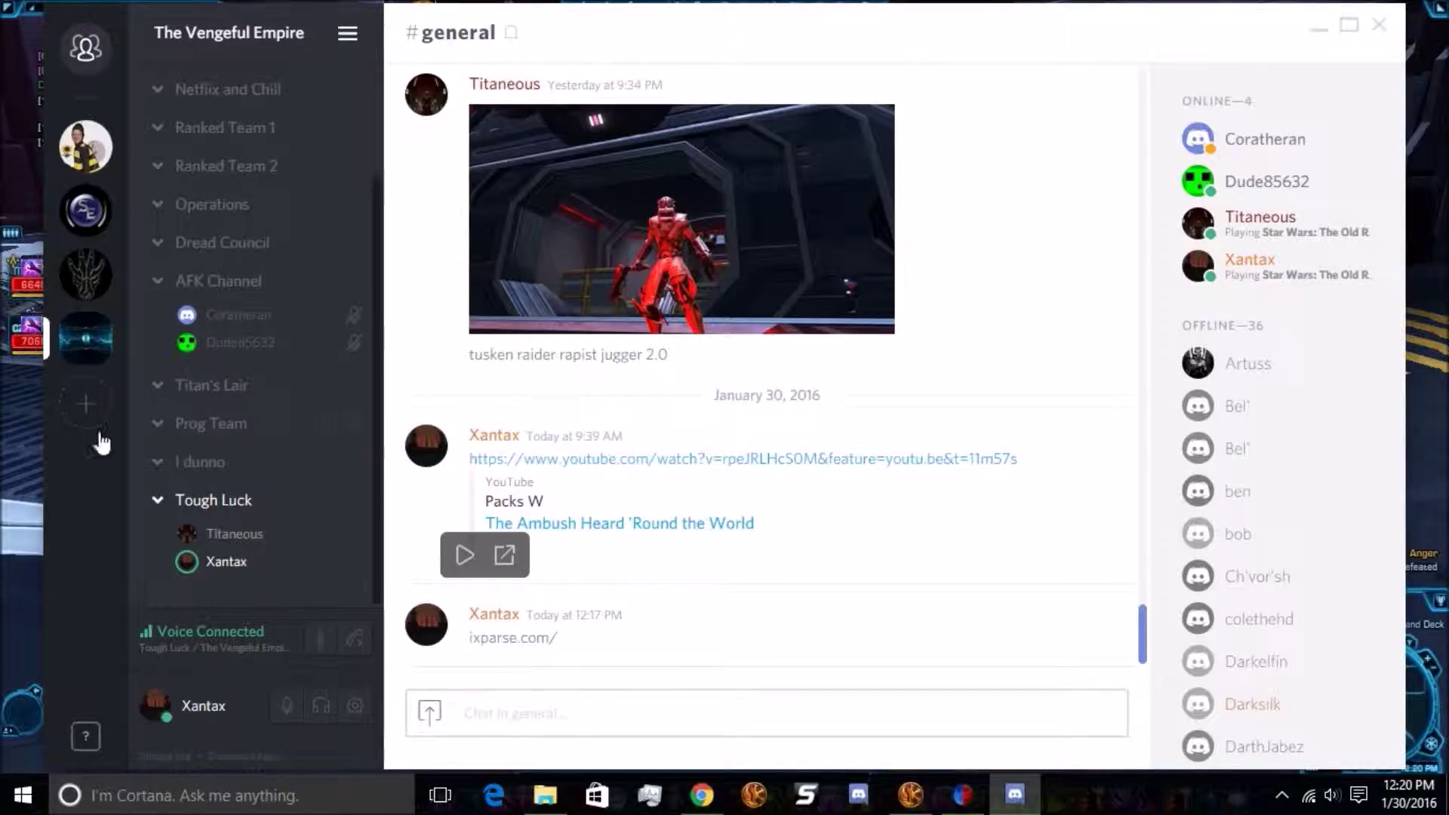
Check the game chat for the Discord link, then create a #general instant invite and return to SWTOR
{"action": "left_click", "coordinate": [15, 457]}
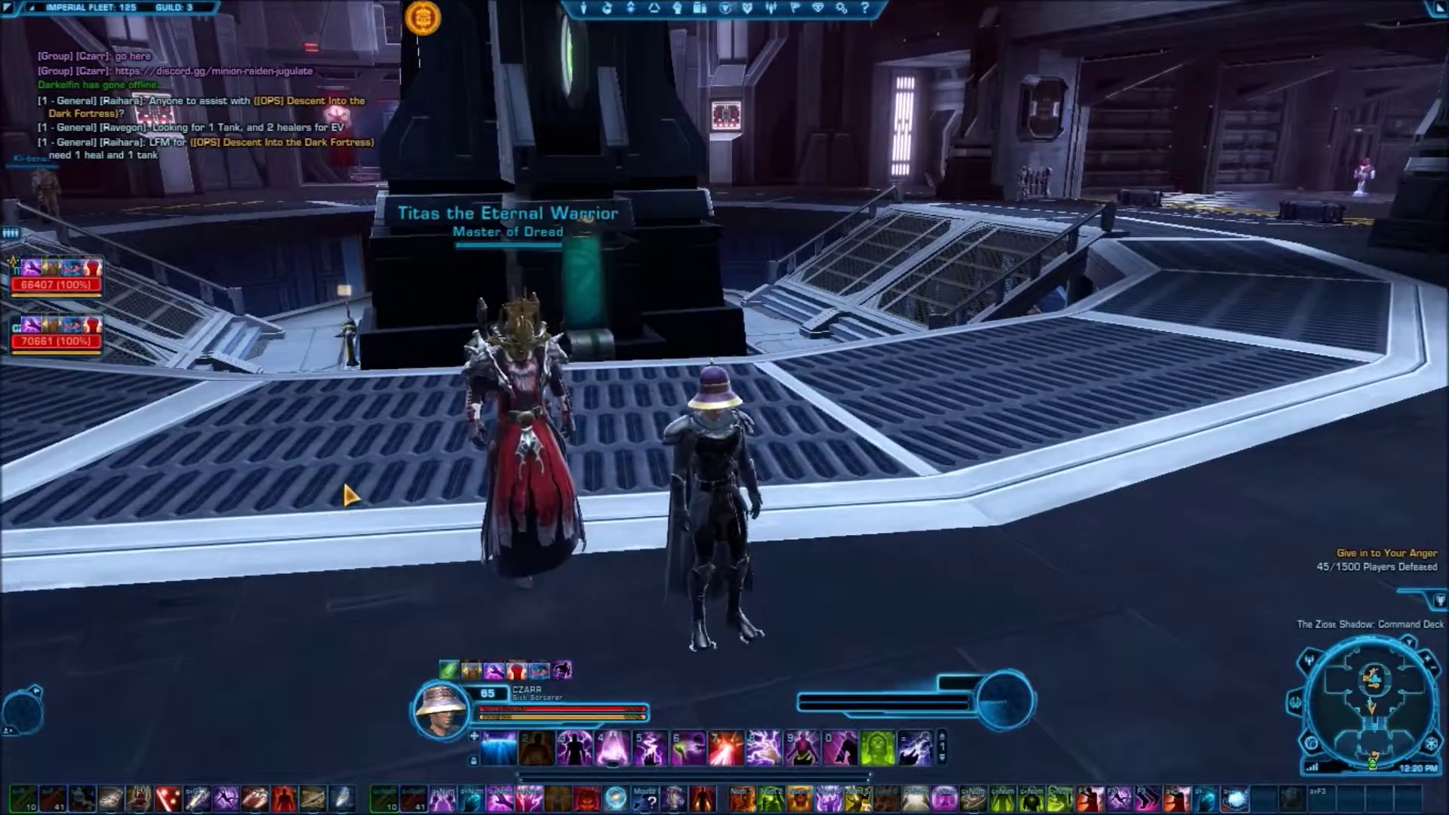
{"action": "scroll", "coordinate": [205, 125], "scroll_direction": "up", "scroll_amount": 3}
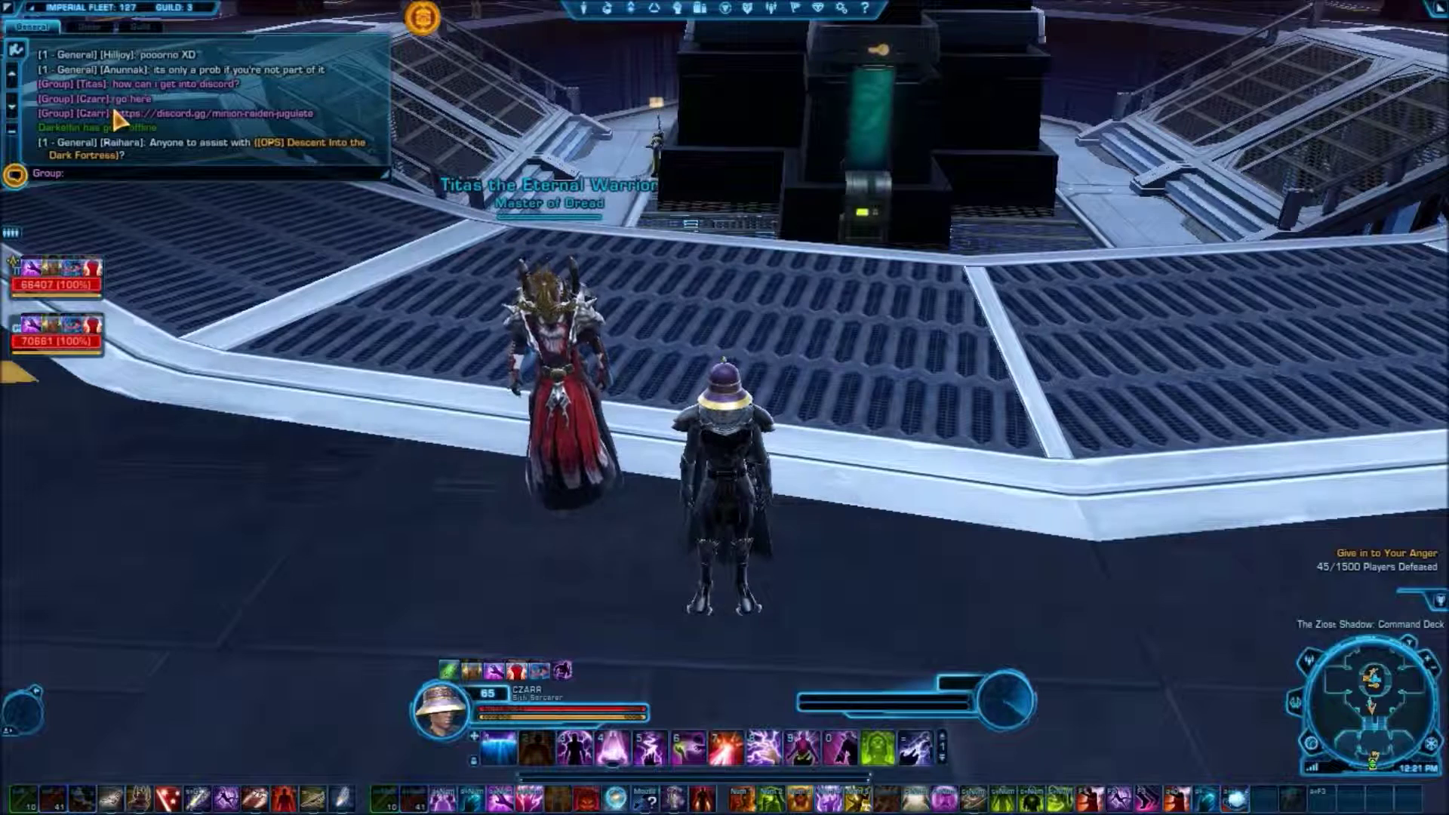
{"action": "key", "text": "alt+Tab"}
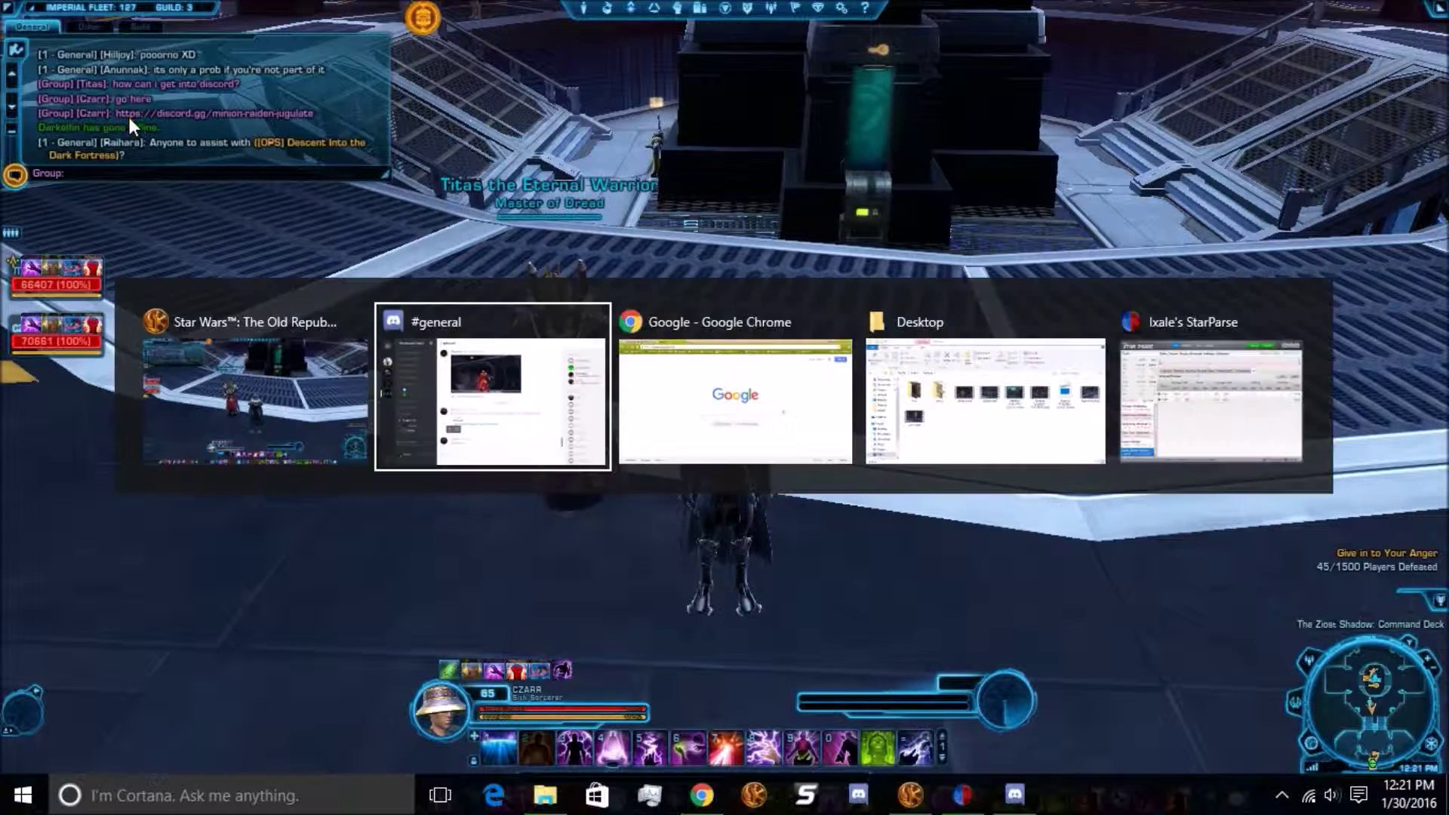
{"action": "scroll", "coordinate": [293, 122], "scroll_direction": "up", "scroll_amount": 3}
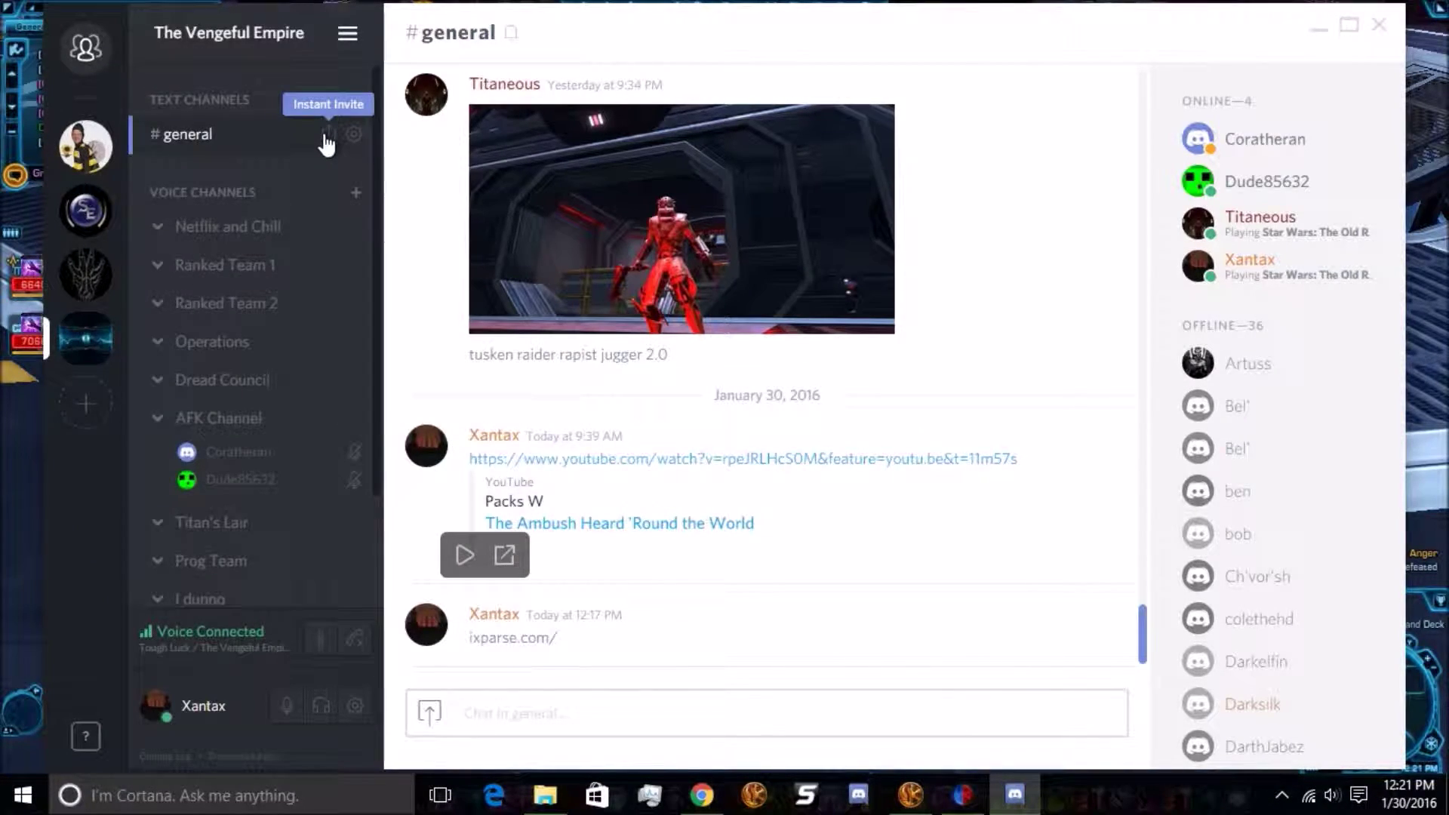
{"action": "left_click", "coordinate": [328, 135]}
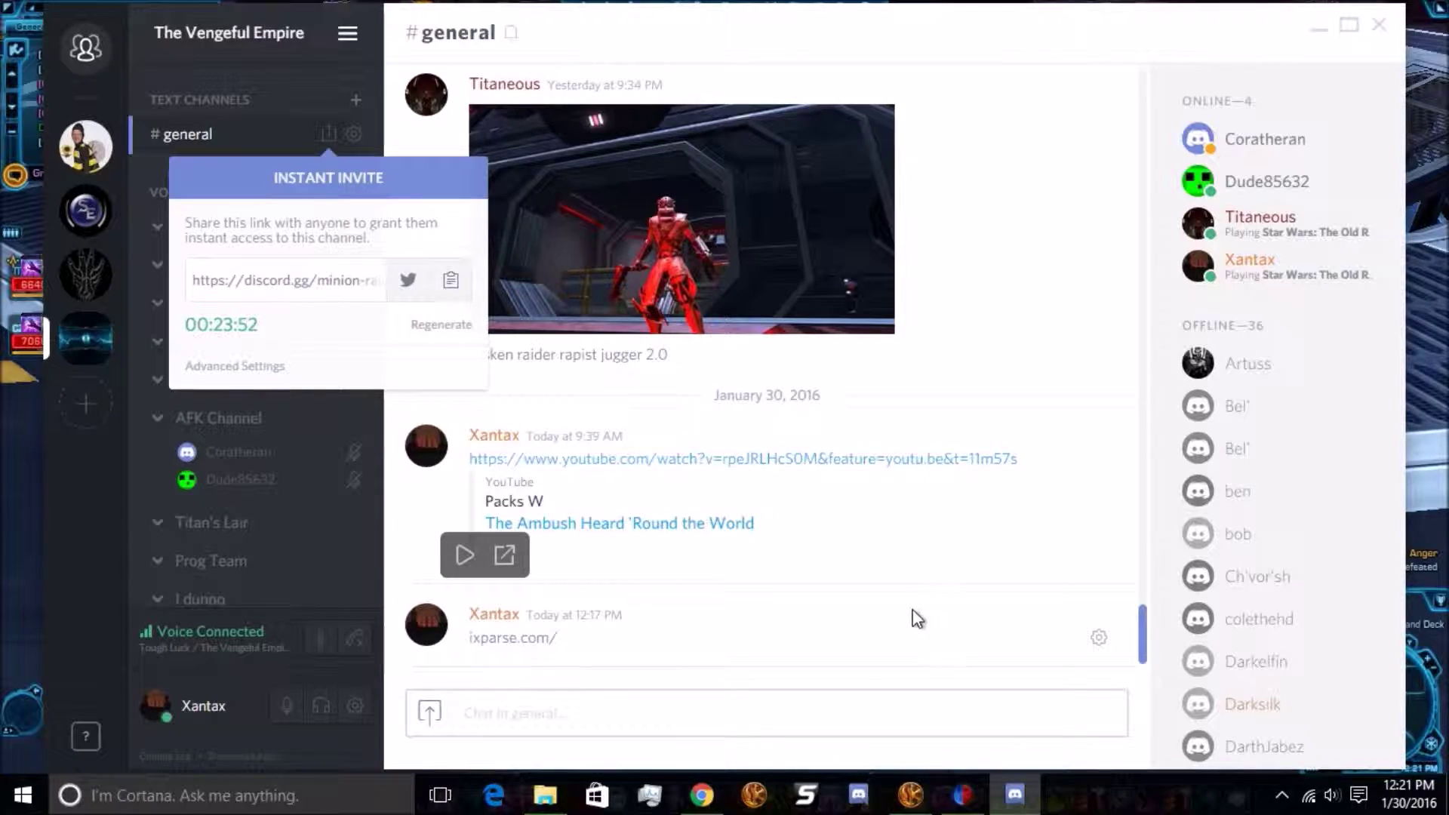
{"action": "key", "text": "alt+Tab"}
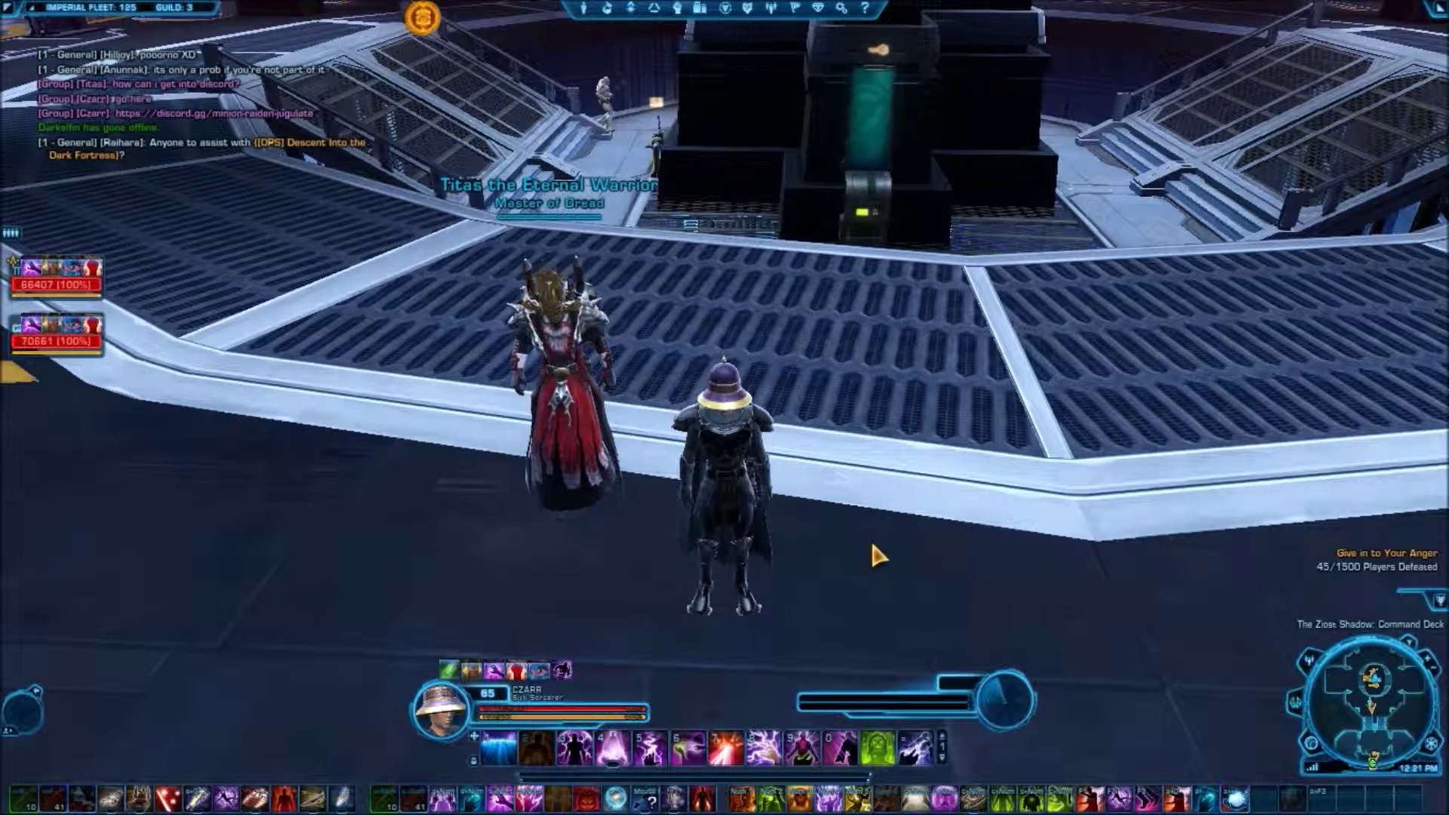
Read the newer game chat lines, then switch over to the Google Chrome window
{"action": "scroll", "coordinate": [204, 148], "scroll_direction": "up", "scroll_amount": 1}
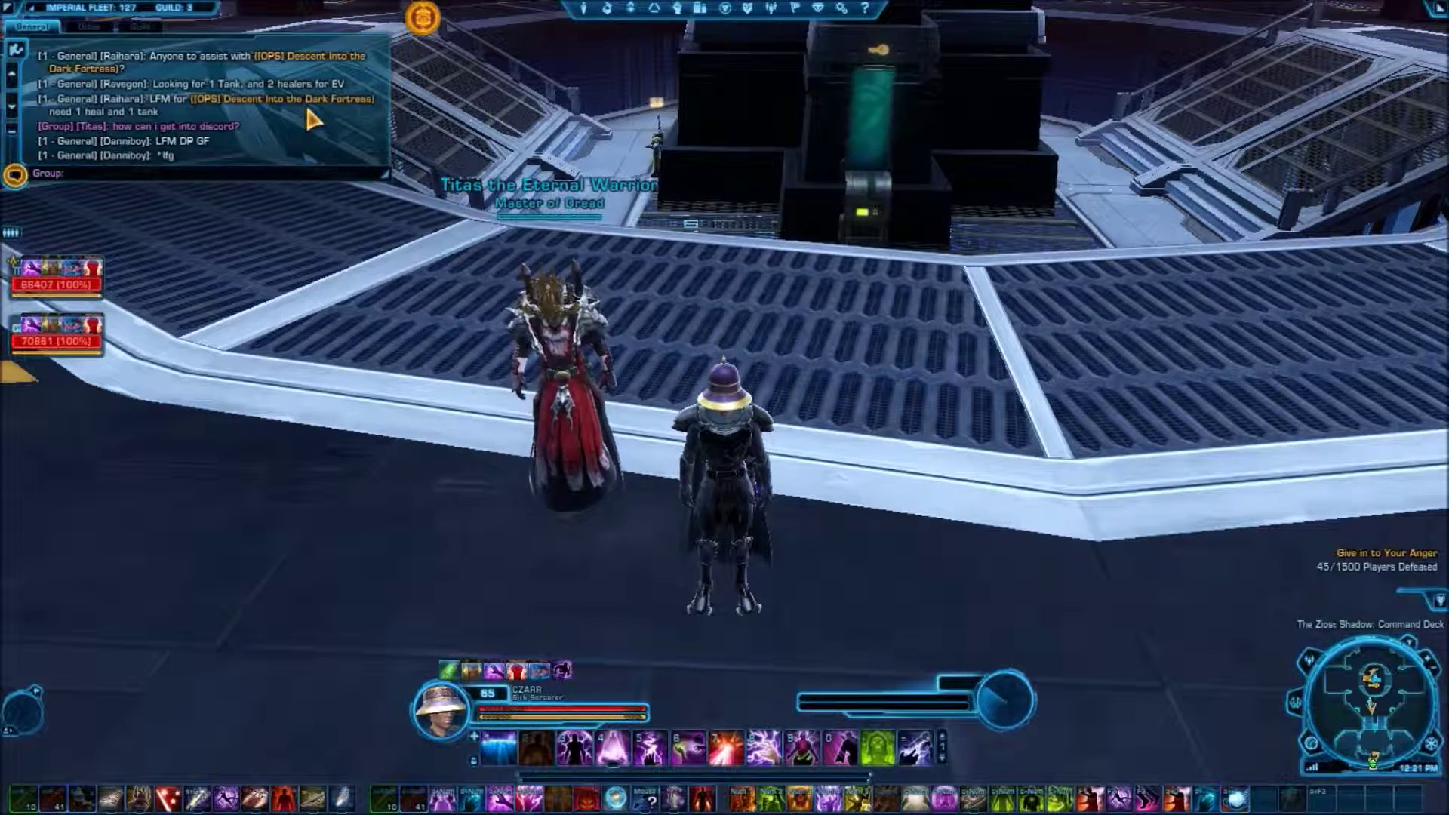
{"action": "key", "text": "alt+Tab"}
{"action": "key", "text": "Tab"}
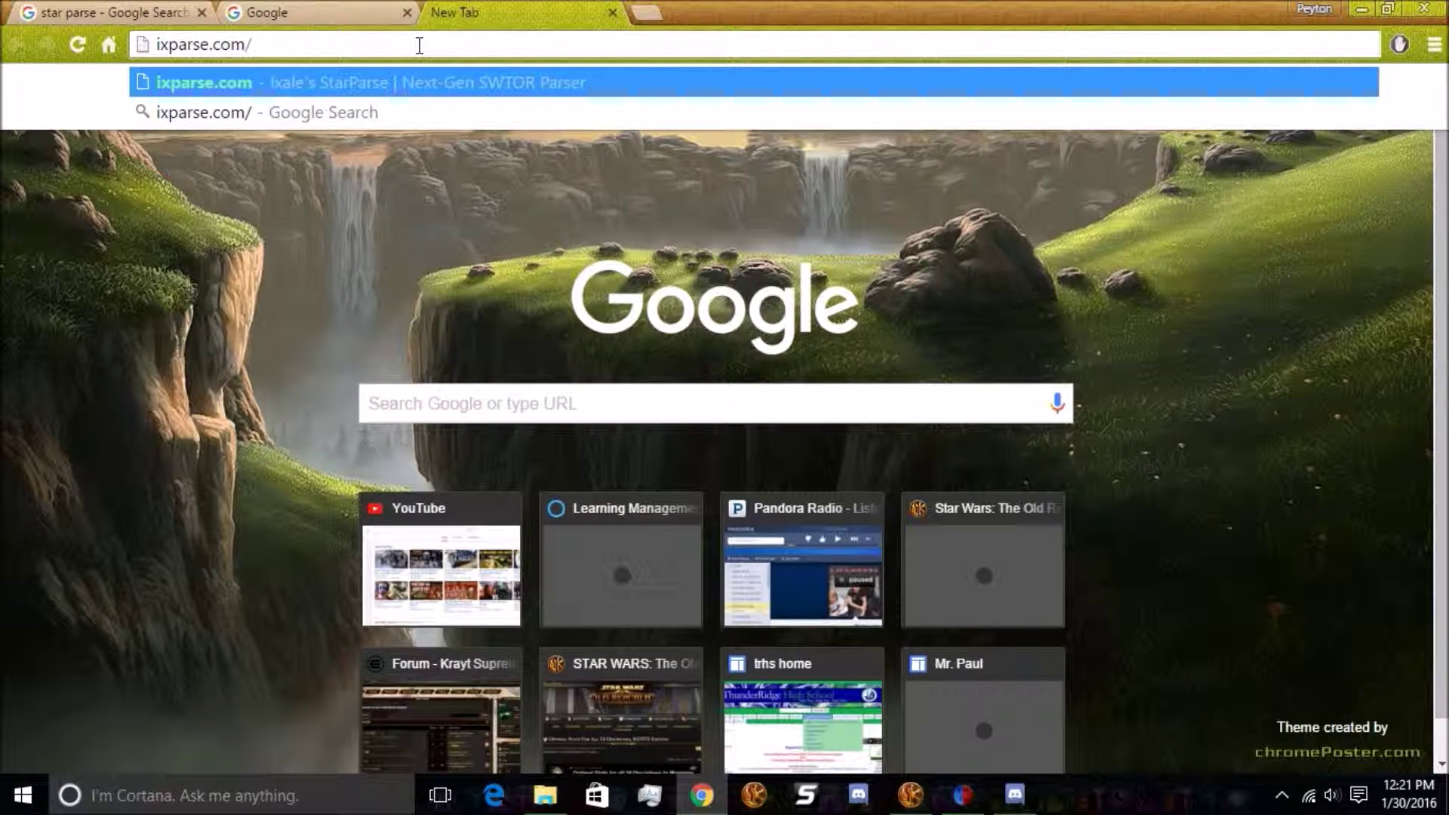
Clear the ixparse.com address, copy the #general invite link from Discord, and load it in Chrome
{"action": "key", "text": "BackSpace"}
{"action": "key", "text": "BackSpace"}
{"action": "key", "text": "BackSpace"}
{"action": "key", "text": "BackSpace"}
{"action": "key", "text": "BackSpace"}
{"action": "key", "text": "BackSpace"}
{"action": "key", "text": "BackSpace"}
{"action": "key", "text": "BackSpace"}
{"action": "key", "text": "BackSpace"}
{"action": "key", "text": "BackSpace"}
{"action": "key", "text": "BackSpace"}
{"action": "key", "text": "BackSpace"}
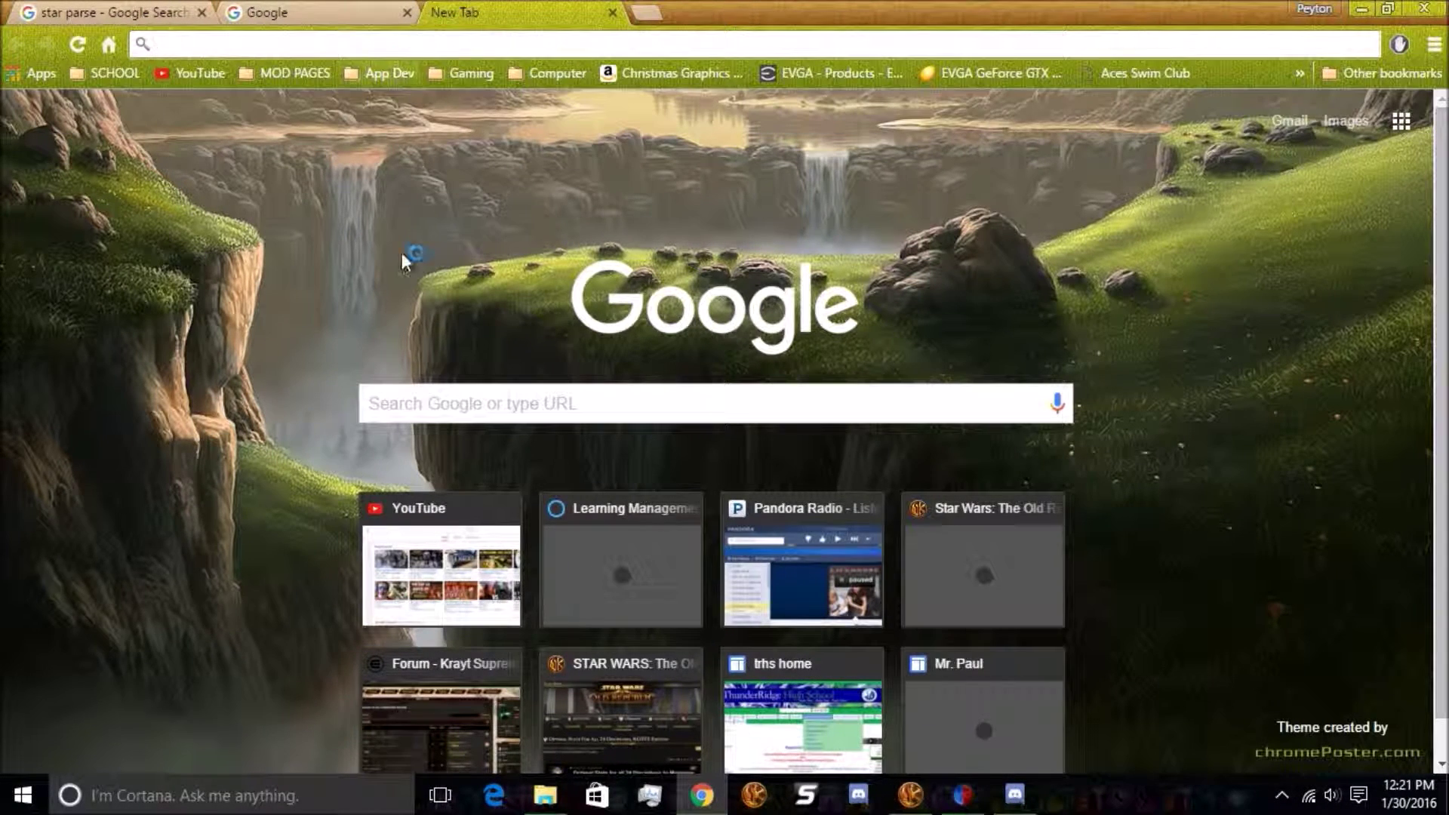
{"action": "left_click", "coordinate": [1014, 795]}
{"action": "left_click", "coordinate": [329, 136]}
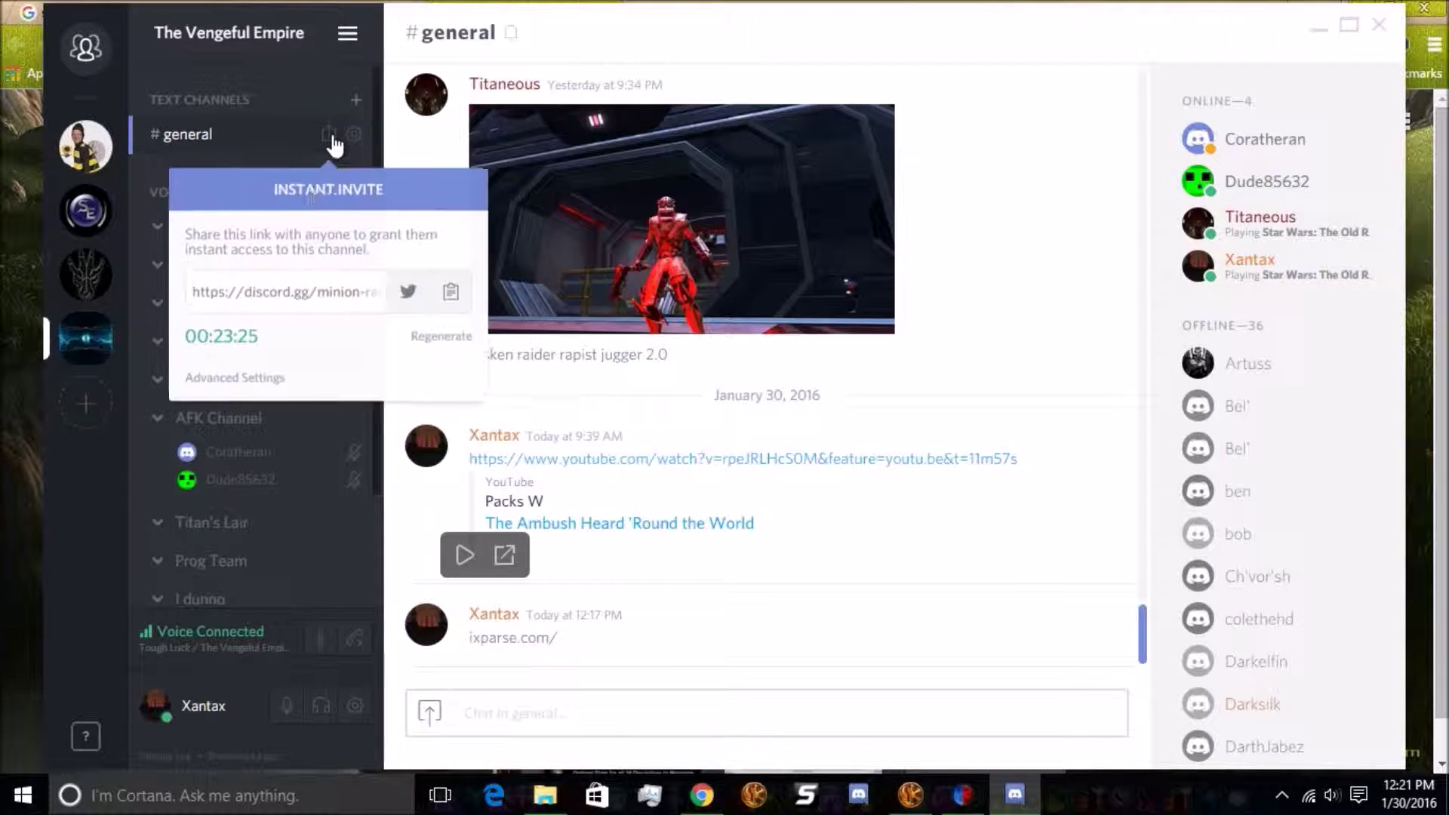
{"action": "left_click", "coordinate": [301, 281]}
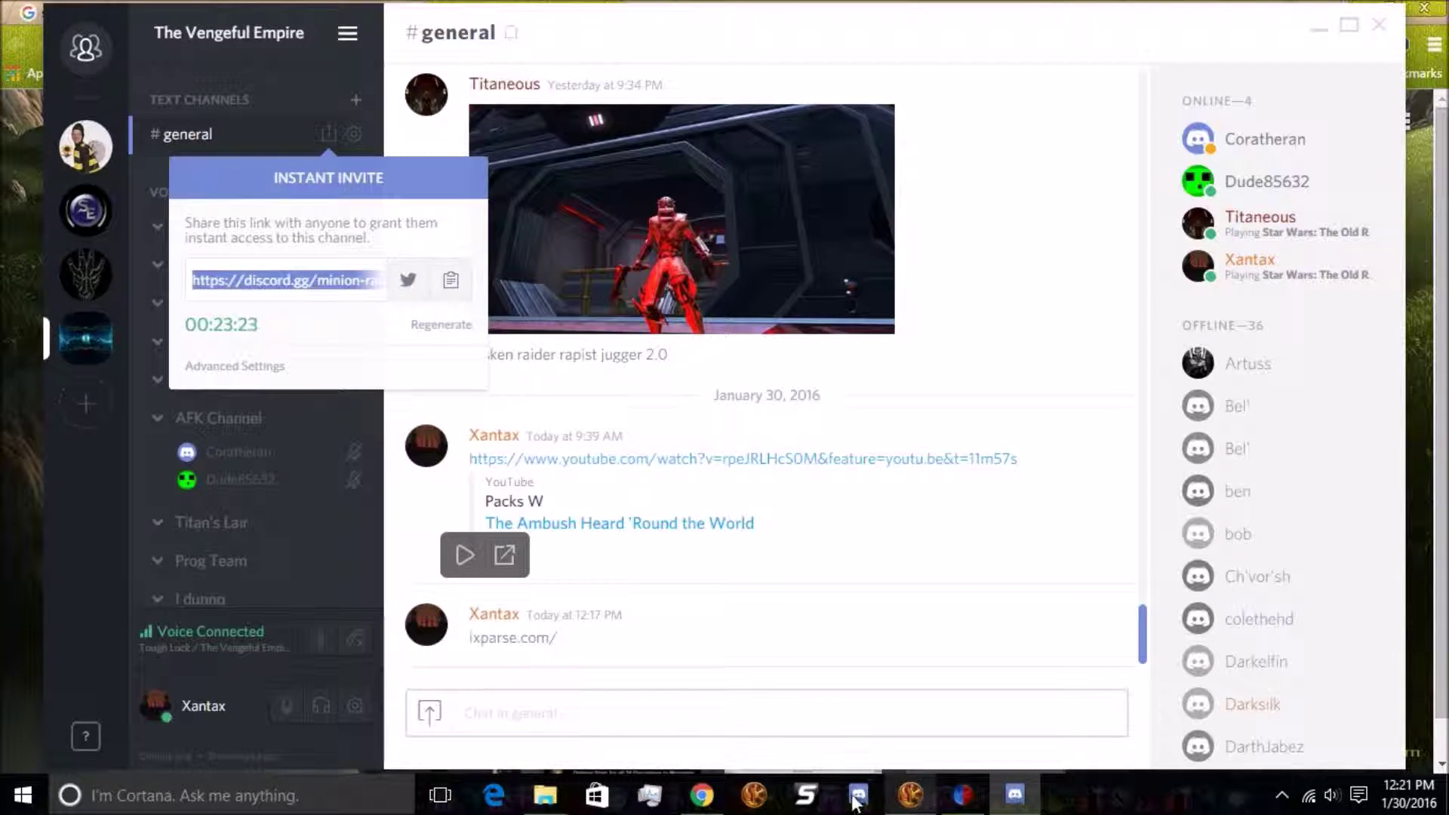
{"action": "left_click", "coordinate": [701, 794]}
{"action": "type", "text": "https://discord.gg/minion-raiden-jugulate"}
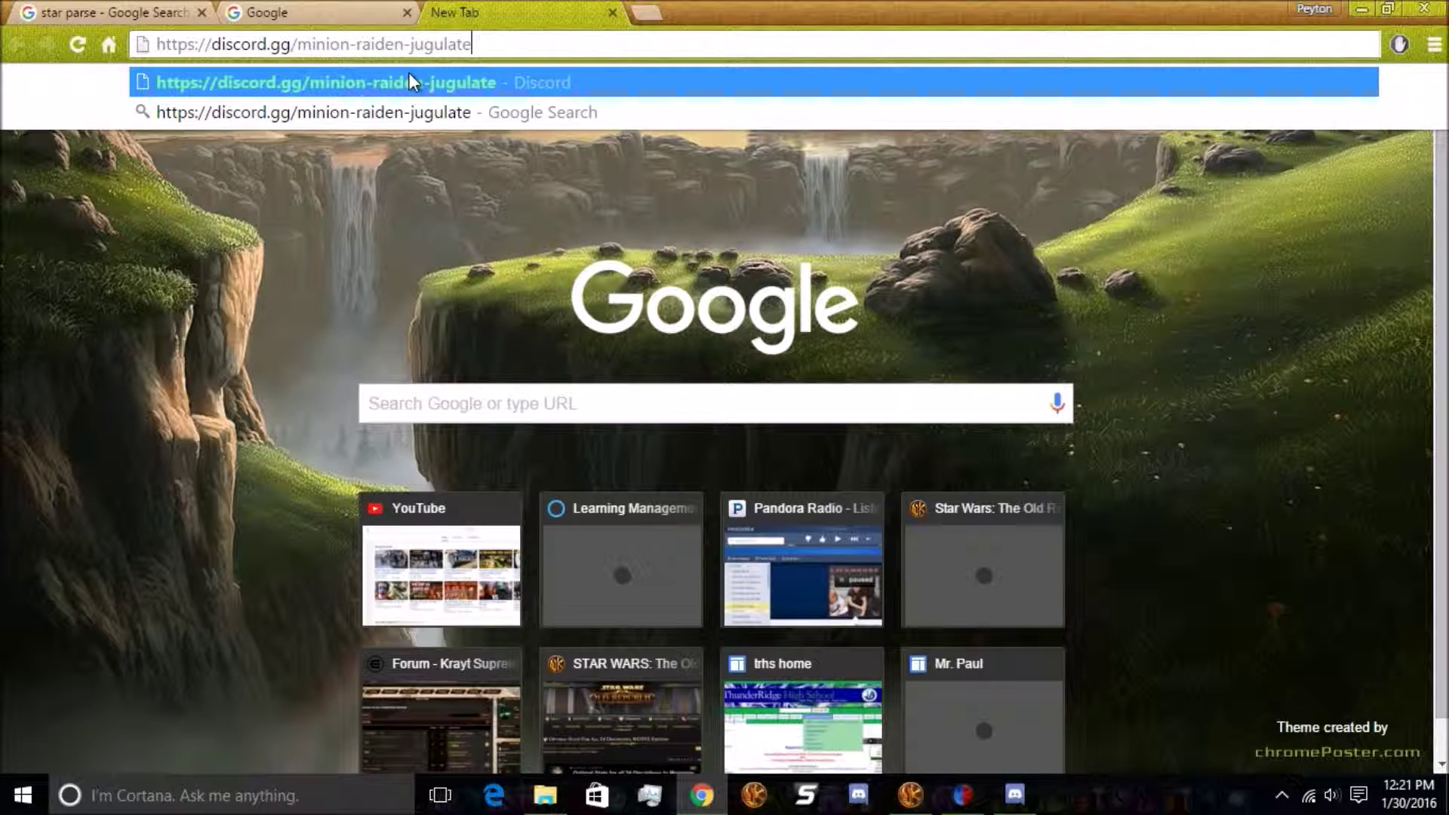
{"action": "key", "text": "Return"}
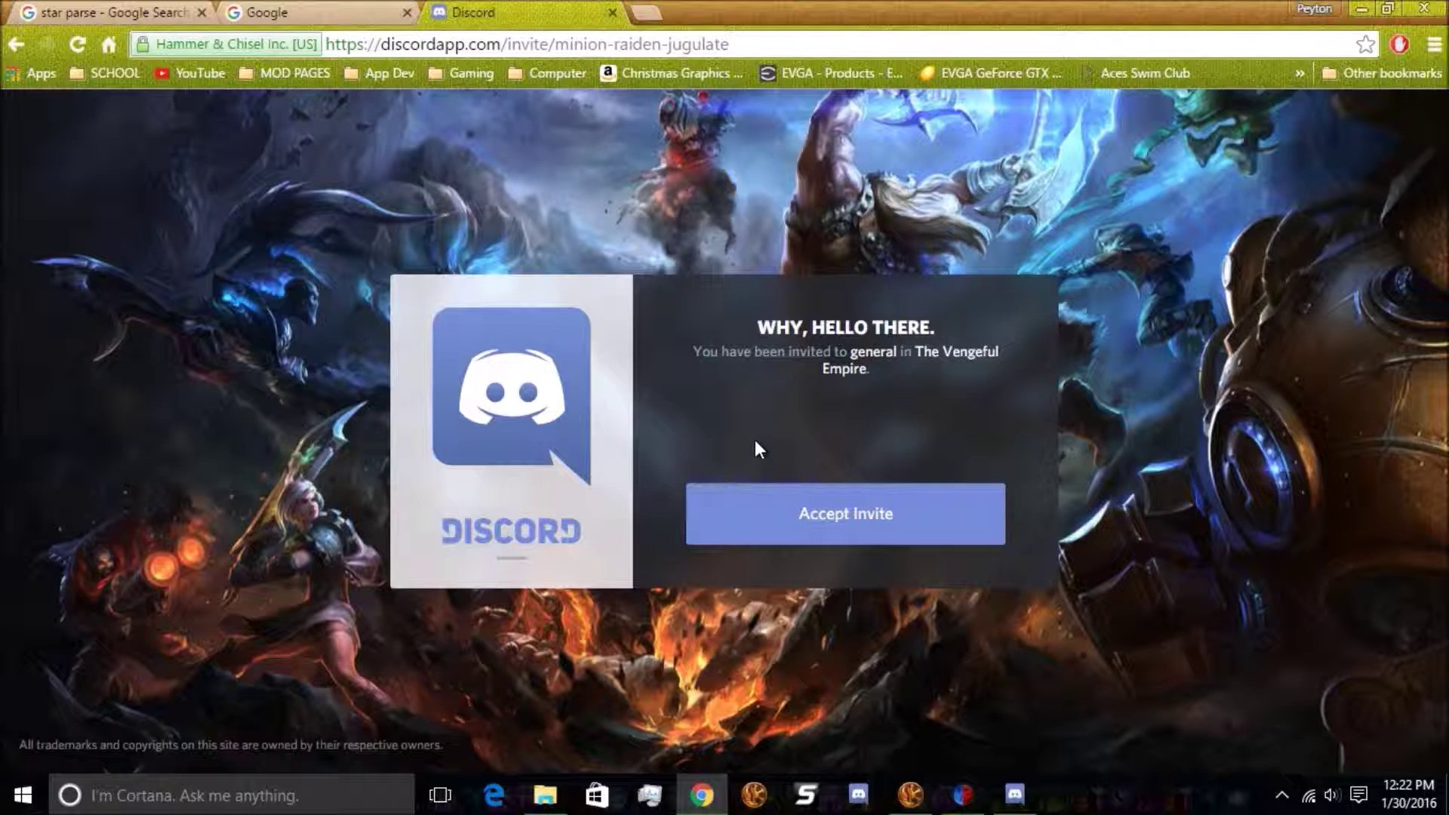
Accept The Vengeful Empire invite, decline the desktop app launch, and continue in web Discord
{"action": "left_click", "coordinate": [846, 514]}
{"action": "left_click", "coordinate": [866, 520]}
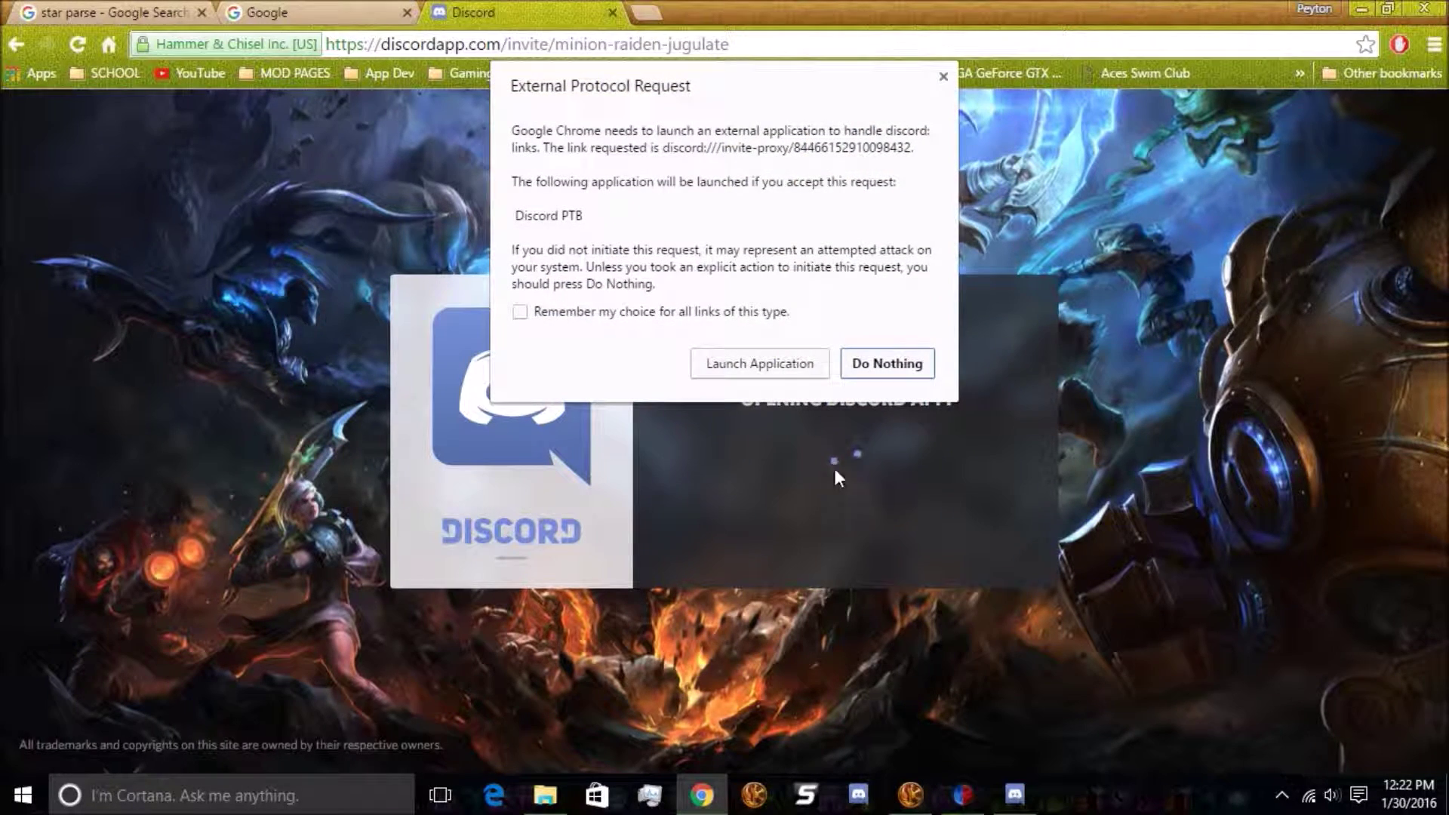
{"action": "left_click", "coordinate": [891, 368]}
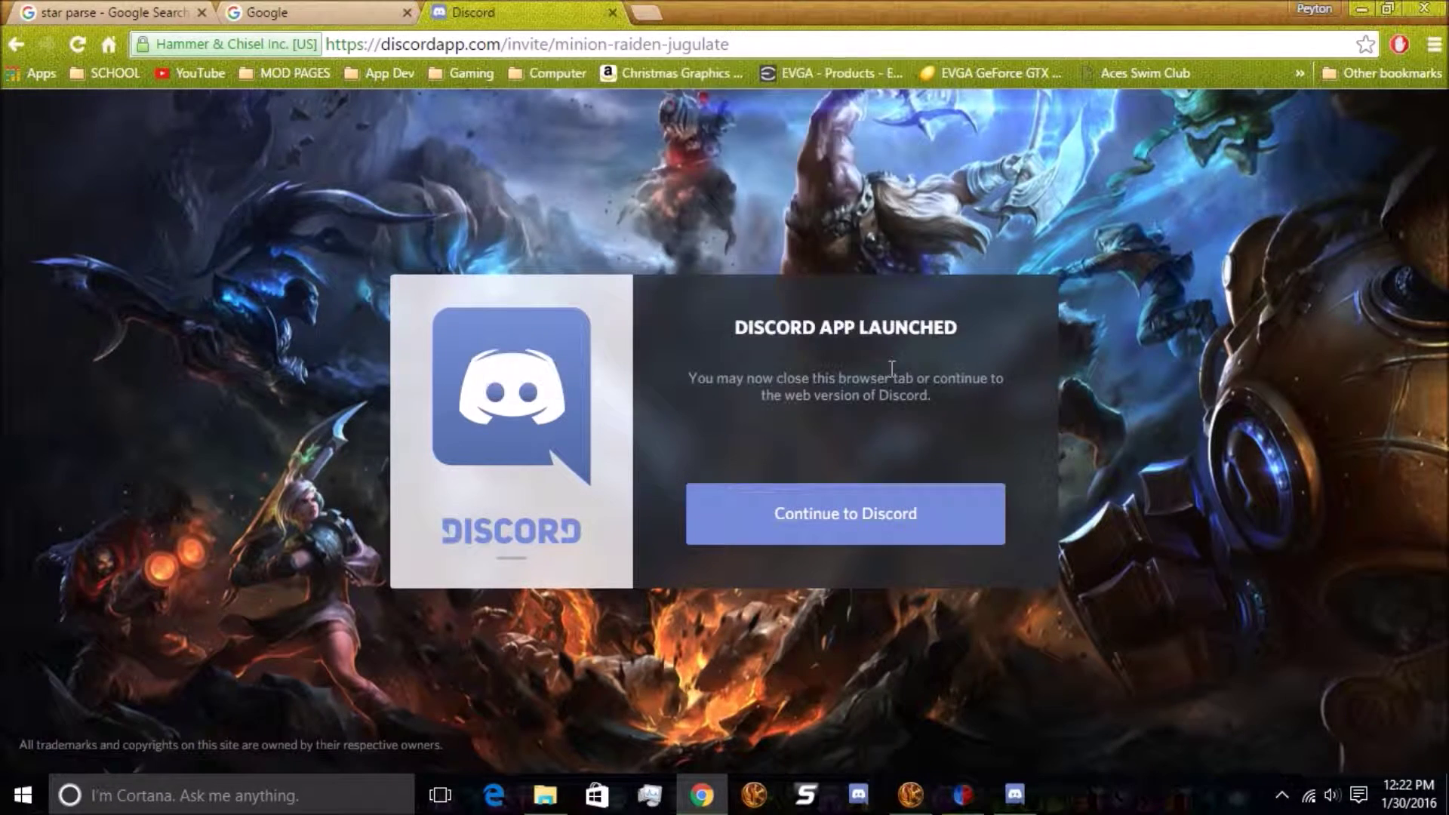
{"action": "left_click", "coordinate": [873, 516]}
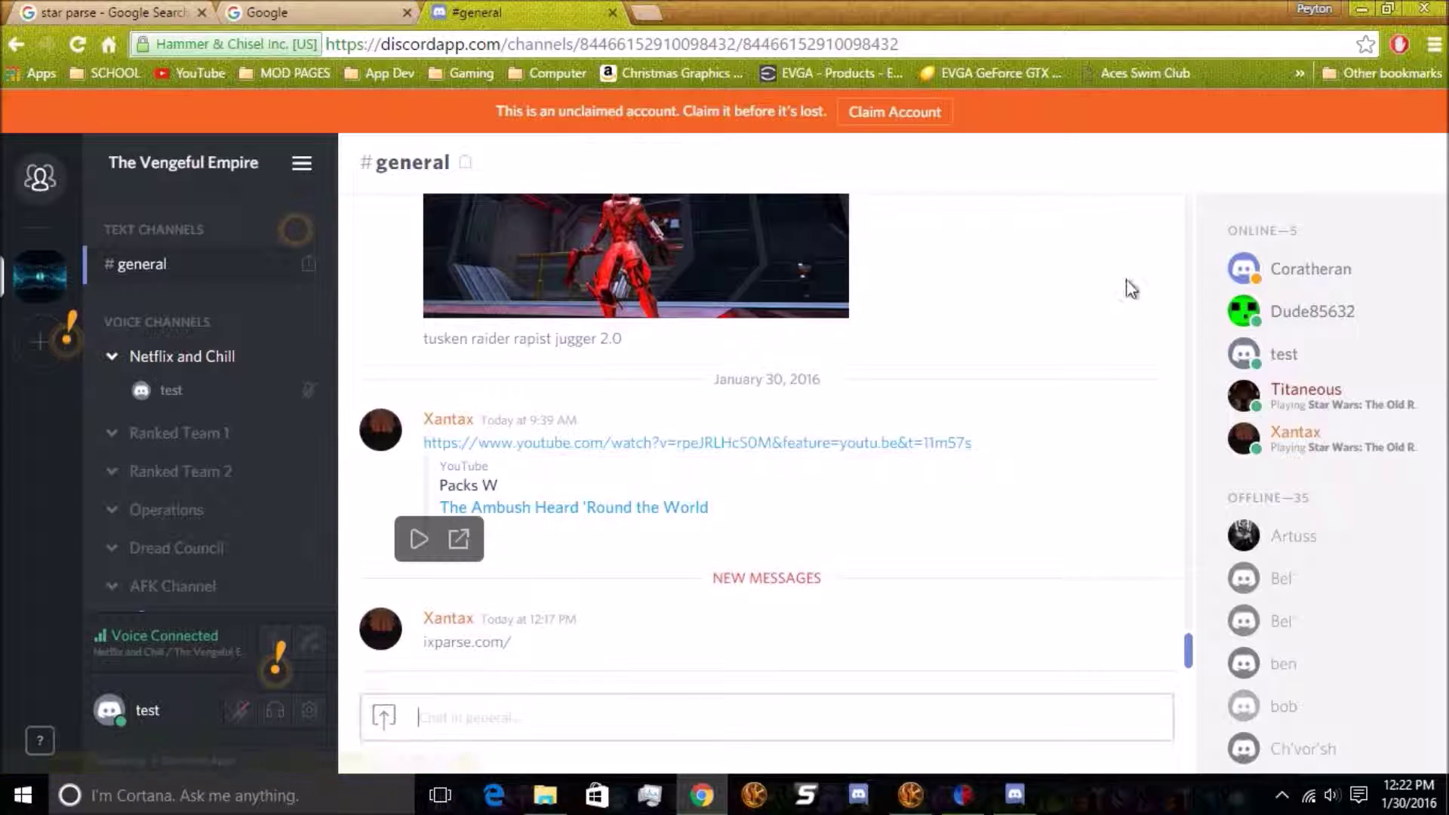
Hop between the Ranked Team 1 and Netflix and Chill voice channels, settling in Operations
{"action": "scroll", "coordinate": [204, 385], "scroll_direction": "down", "scroll_amount": 5}
{"action": "scroll", "coordinate": [181, 362], "scroll_direction": "up", "scroll_amount": 4}
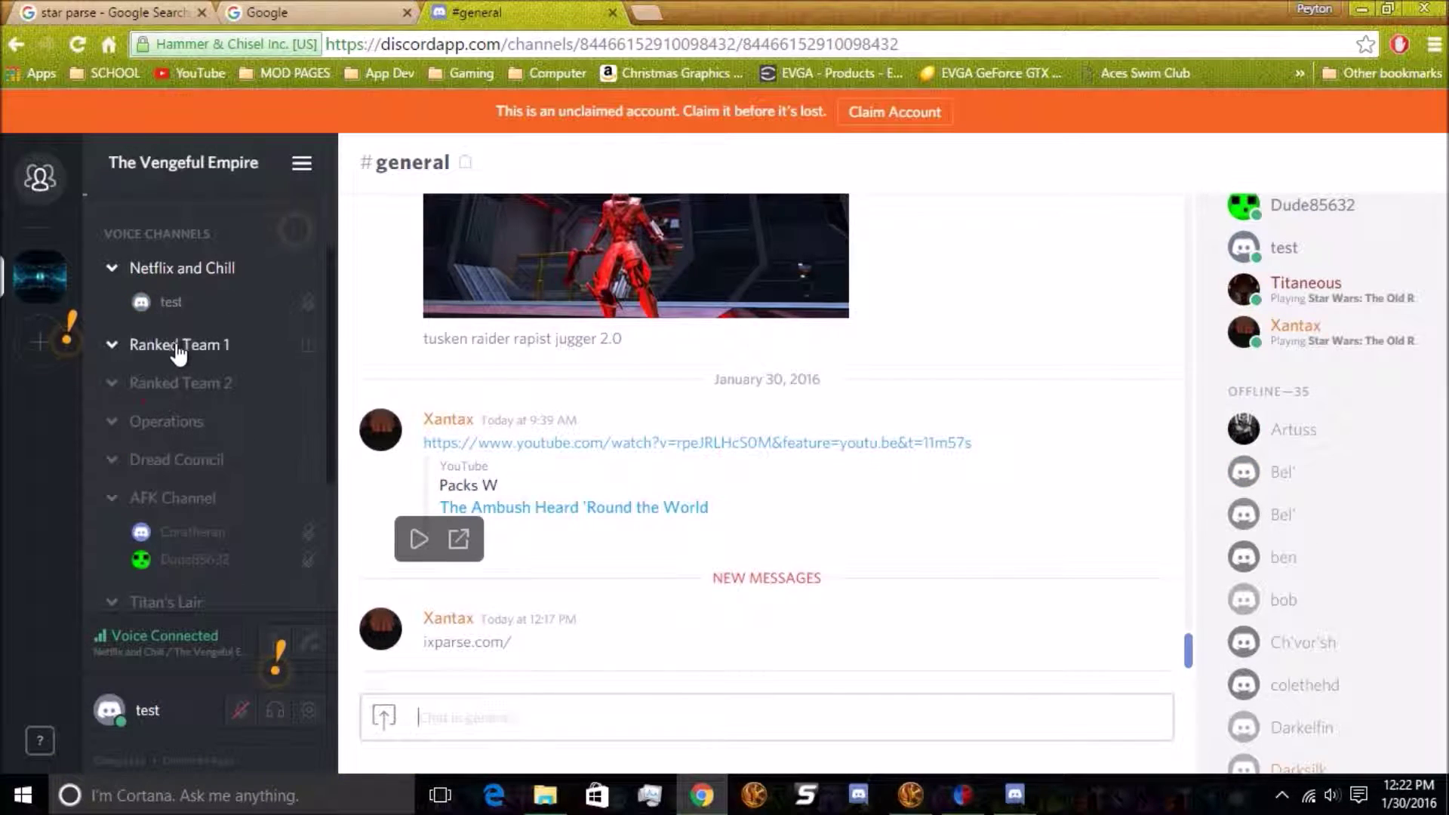
{"action": "left_click", "coordinate": [177, 351]}
{"action": "left_click", "coordinate": [181, 269]}
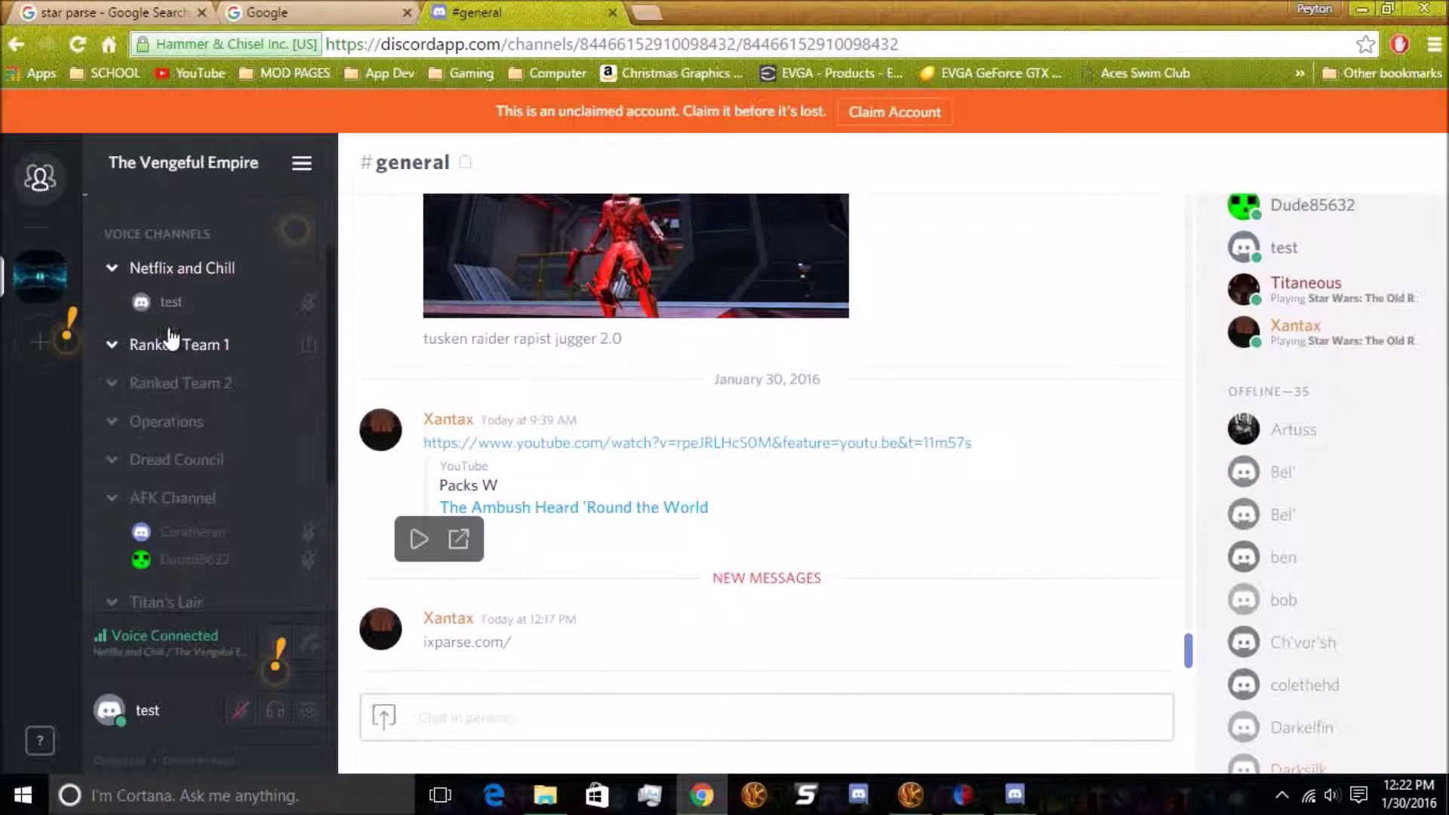
{"action": "left_click", "coordinate": [169, 346]}
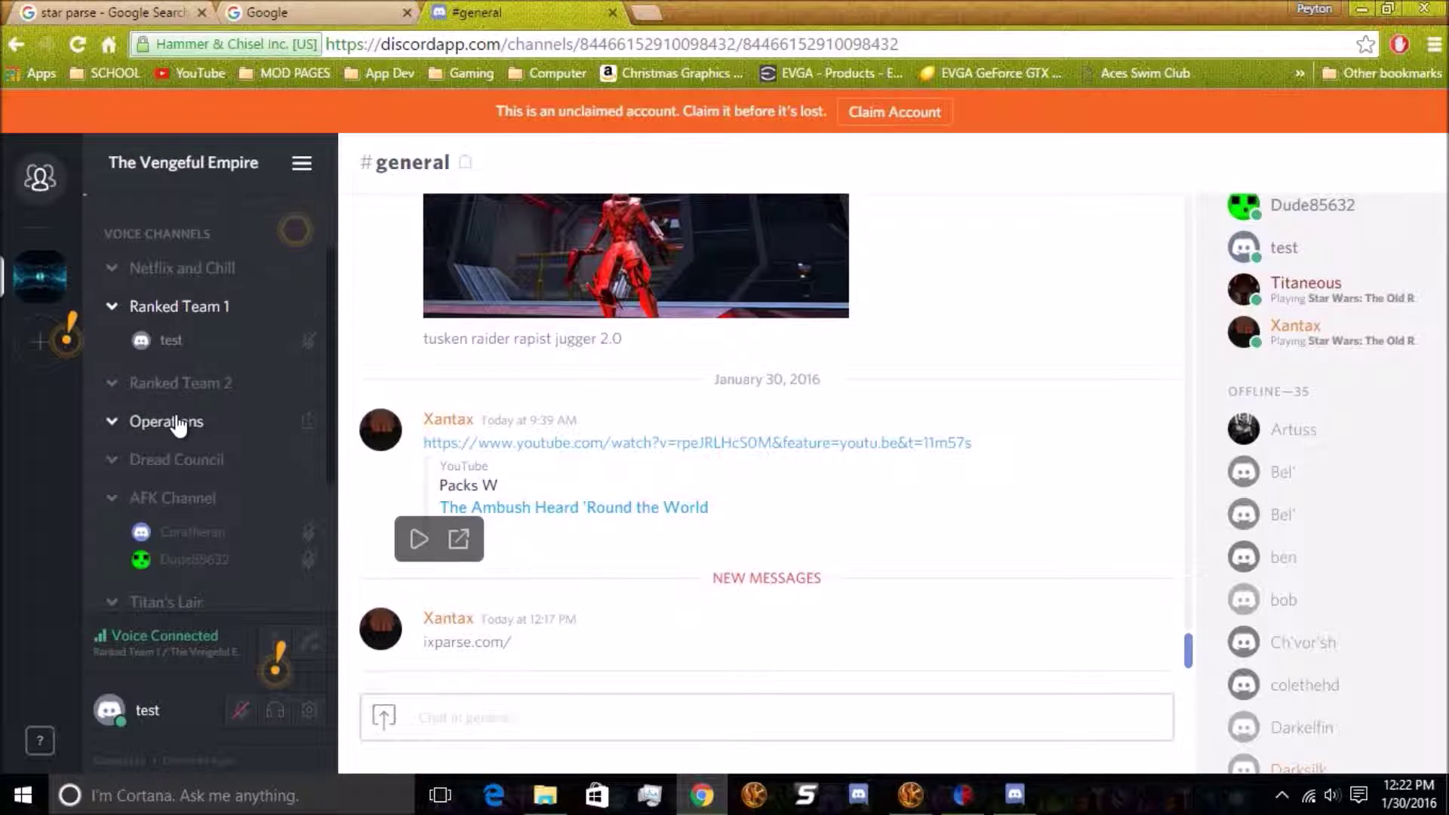
{"action": "left_click", "coordinate": [178, 425]}
{"action": "scroll", "coordinate": [185, 382], "scroll_direction": "down", "scroll_amount": 3}
{"action": "scroll", "coordinate": [204, 400], "scroll_direction": "up", "scroll_amount": 5}
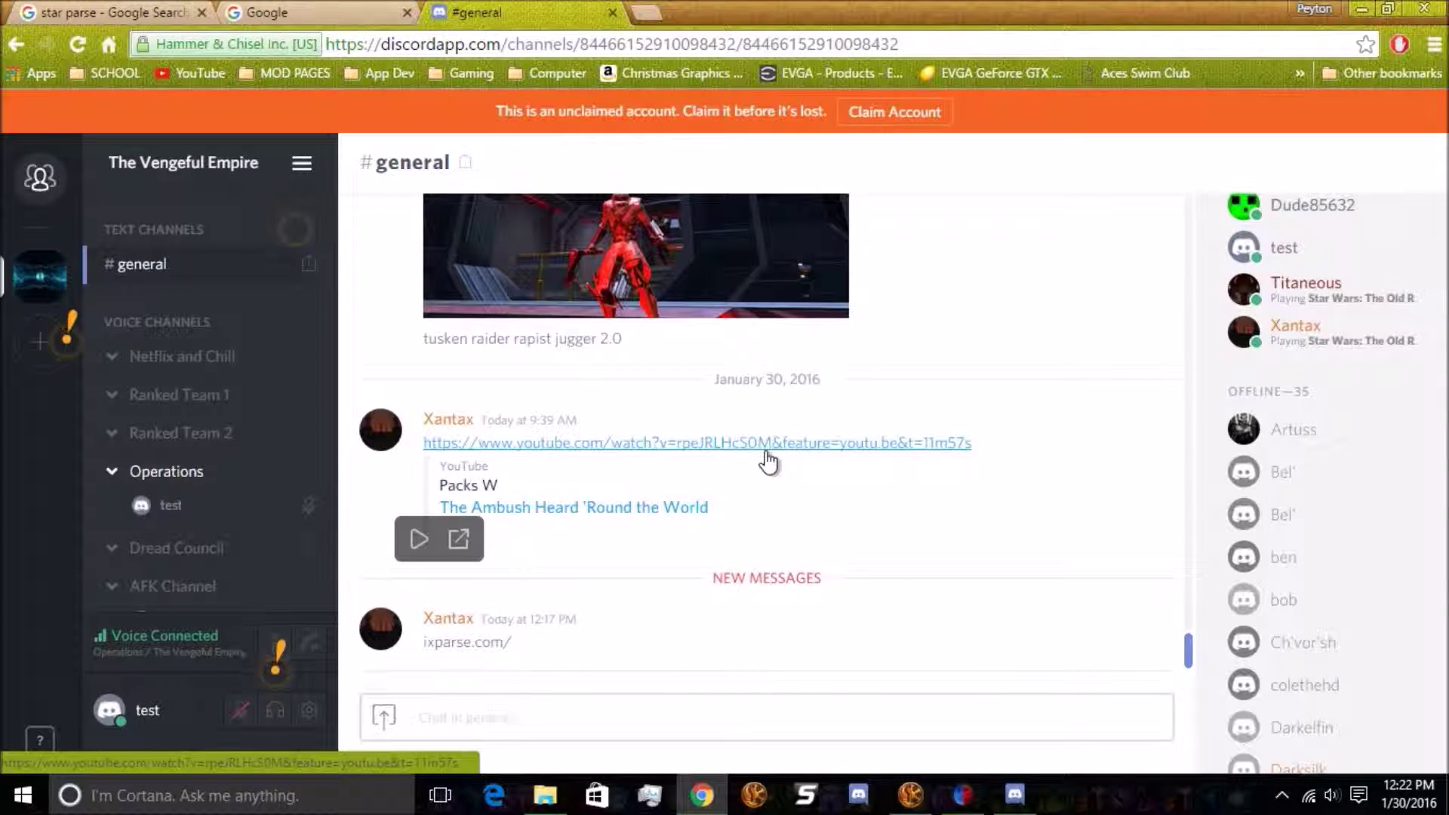
{"action": "scroll", "coordinate": [988, 347], "scroll_direction": "up", "scroll_amount": 10}
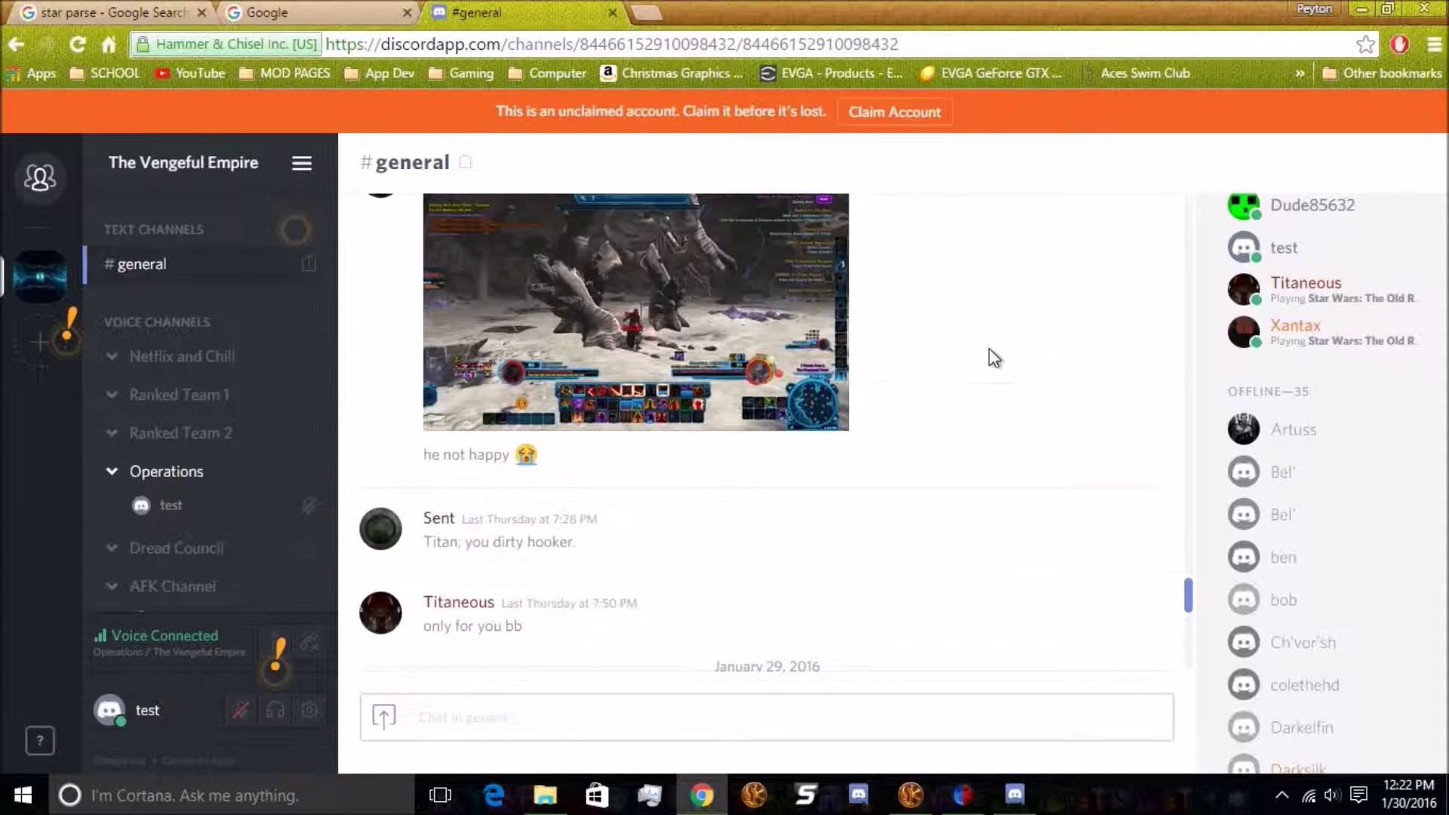
{"action": "scroll", "coordinate": [1000, 298], "scroll_direction": "down", "scroll_amount": 10}
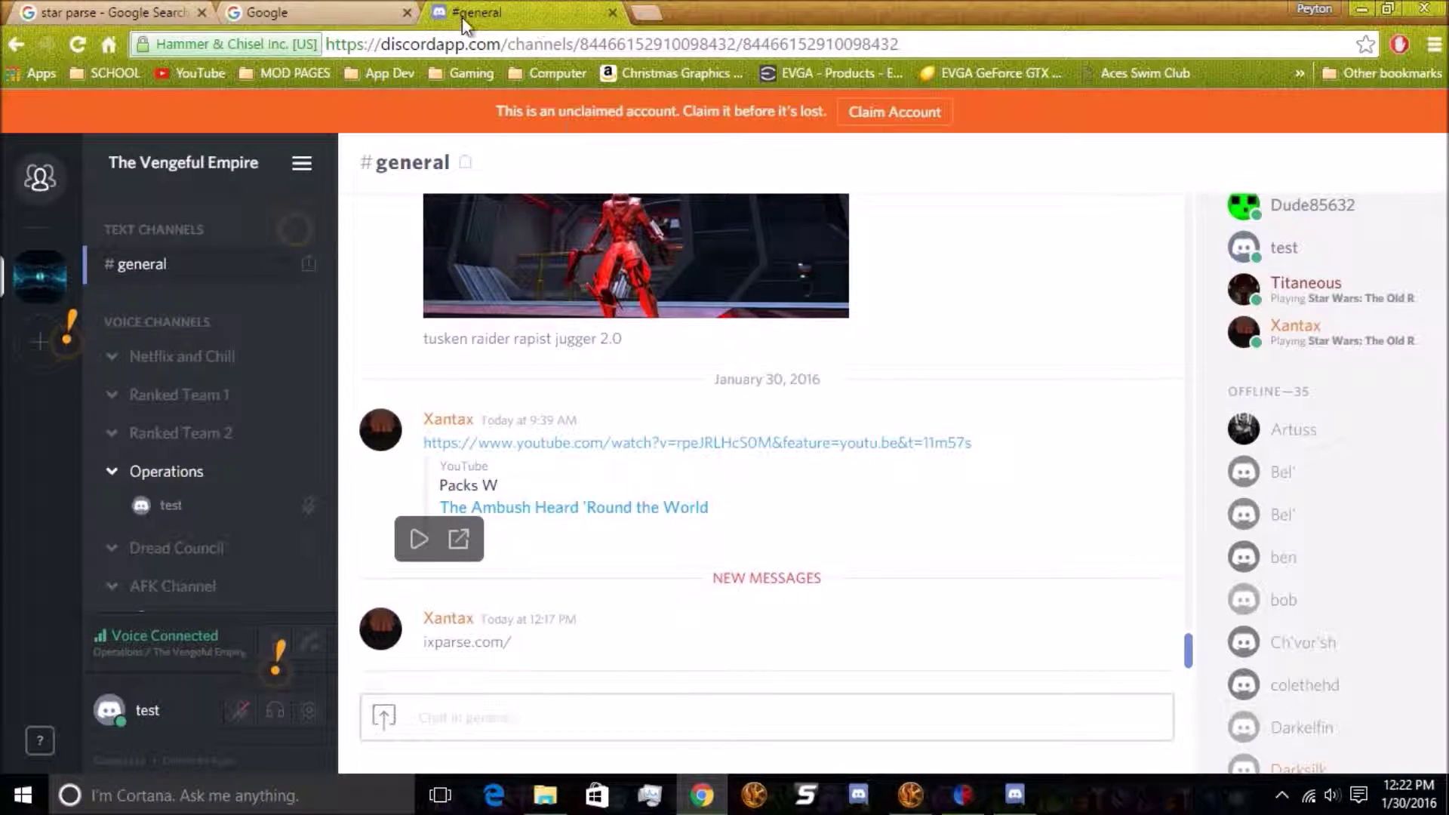
Close the web Discord tab, search Google for 'discord', then return to the desktop app and dismiss the invite popup
{"action": "left_click", "coordinate": [612, 13]}
{"action": "left_click", "coordinate": [567, 442]}
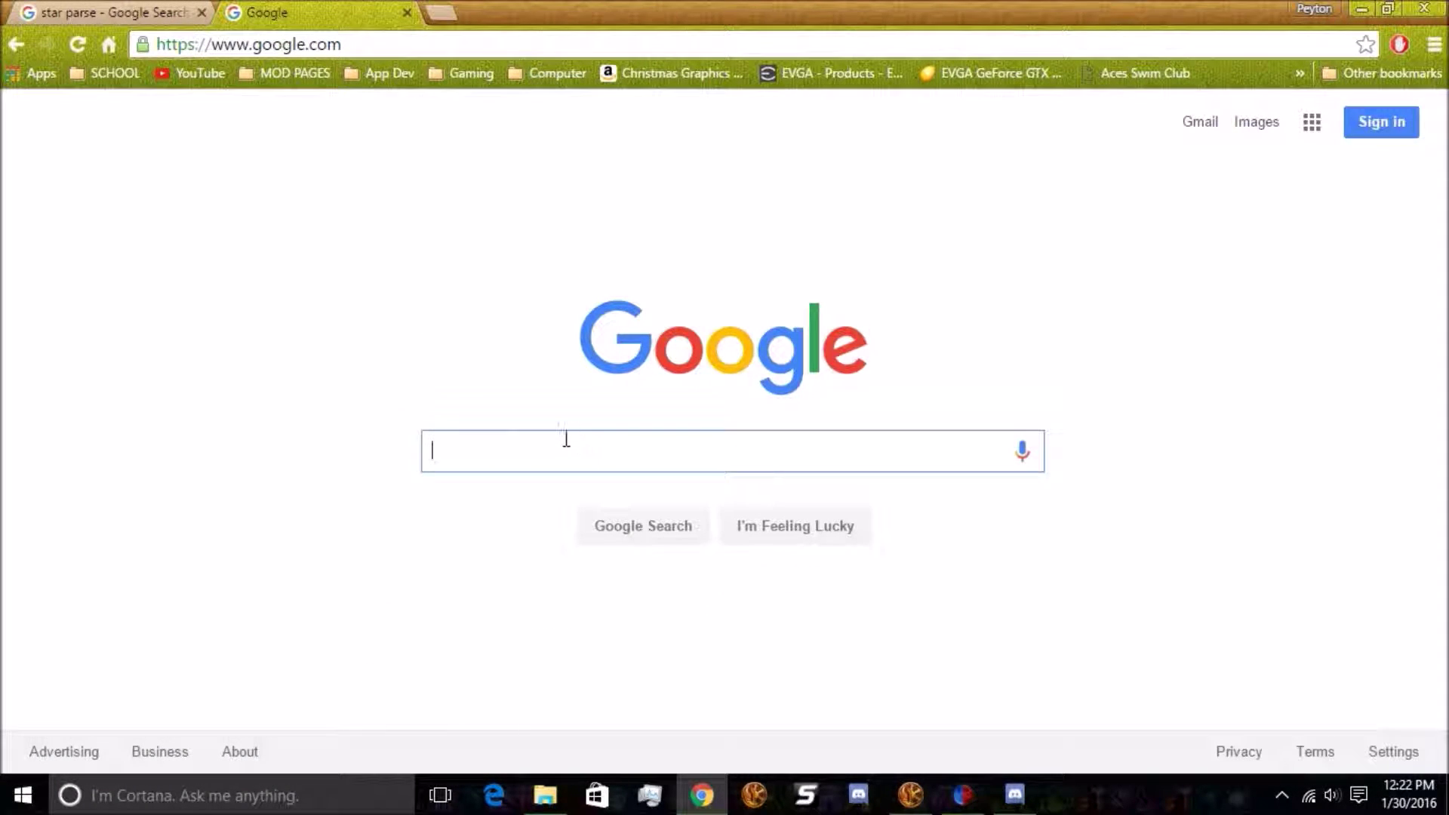
{"action": "type", "text": "discord"}
{"action": "key", "text": "Return"}
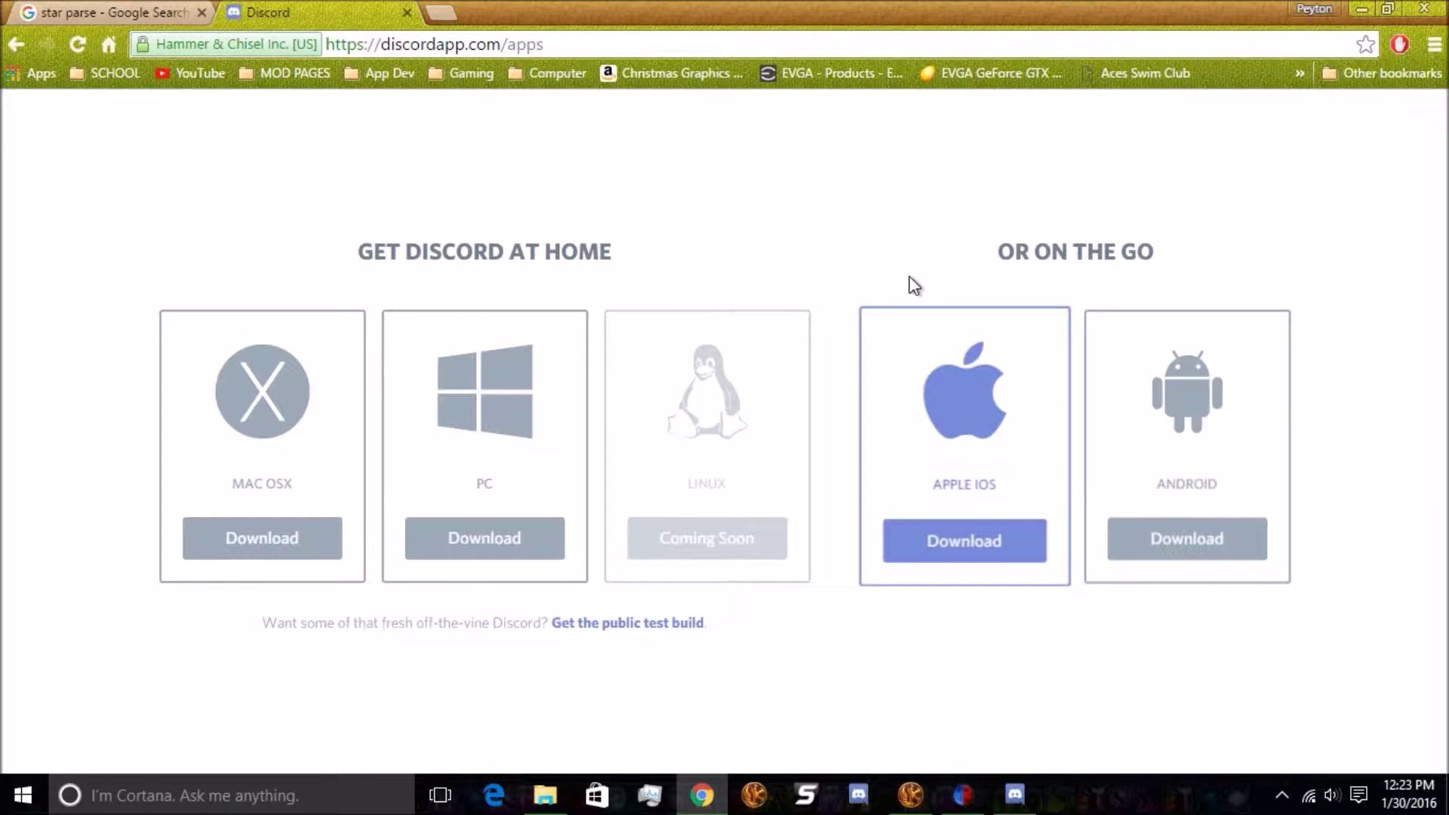
{"action": "left_click", "coordinate": [1014, 795]}
{"action": "left_click", "coordinate": [936, 667]}
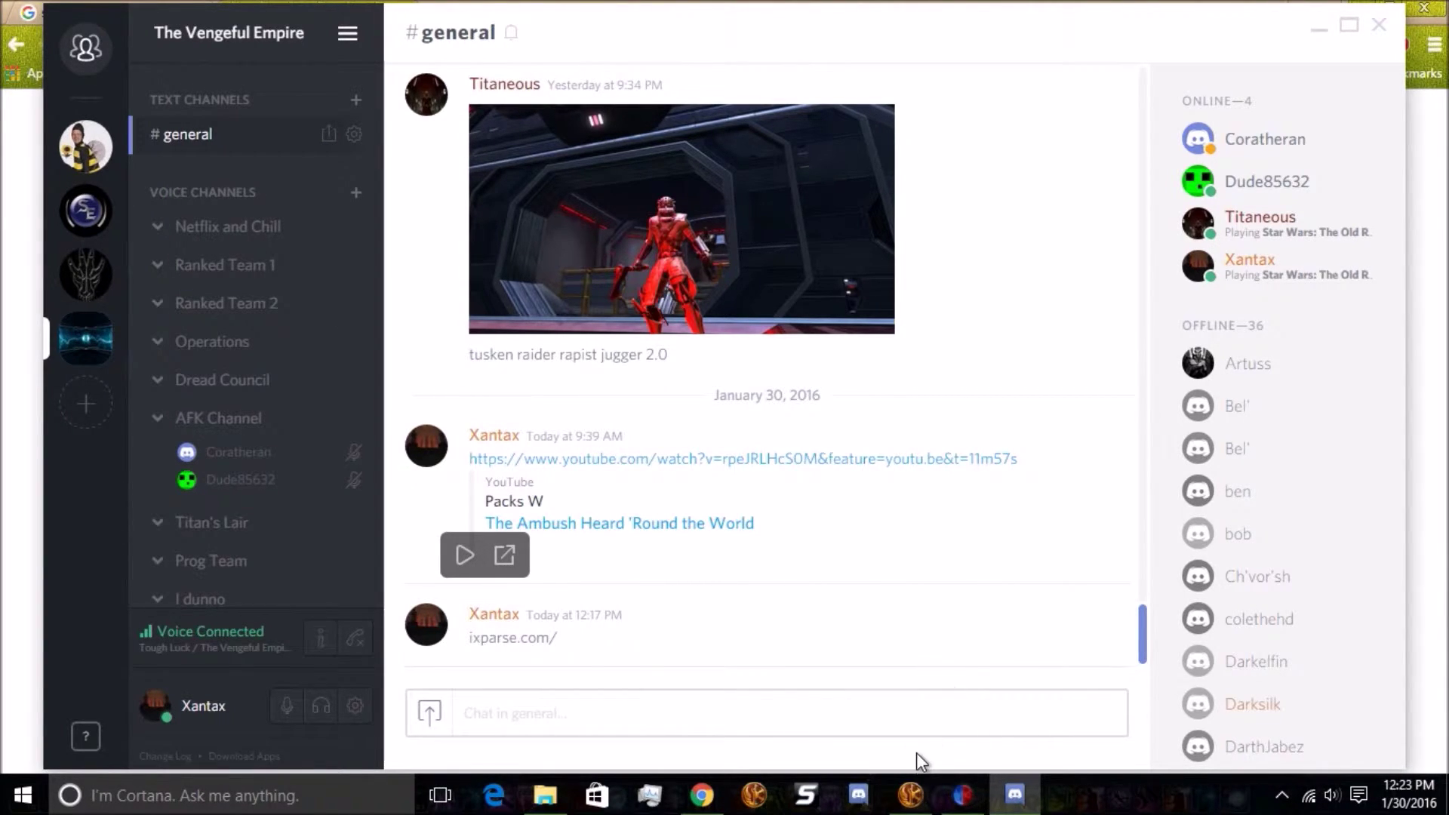
Switch back to Star Wars: The Old Republic from the taskbar
{"action": "left_click", "coordinate": [910, 795]}
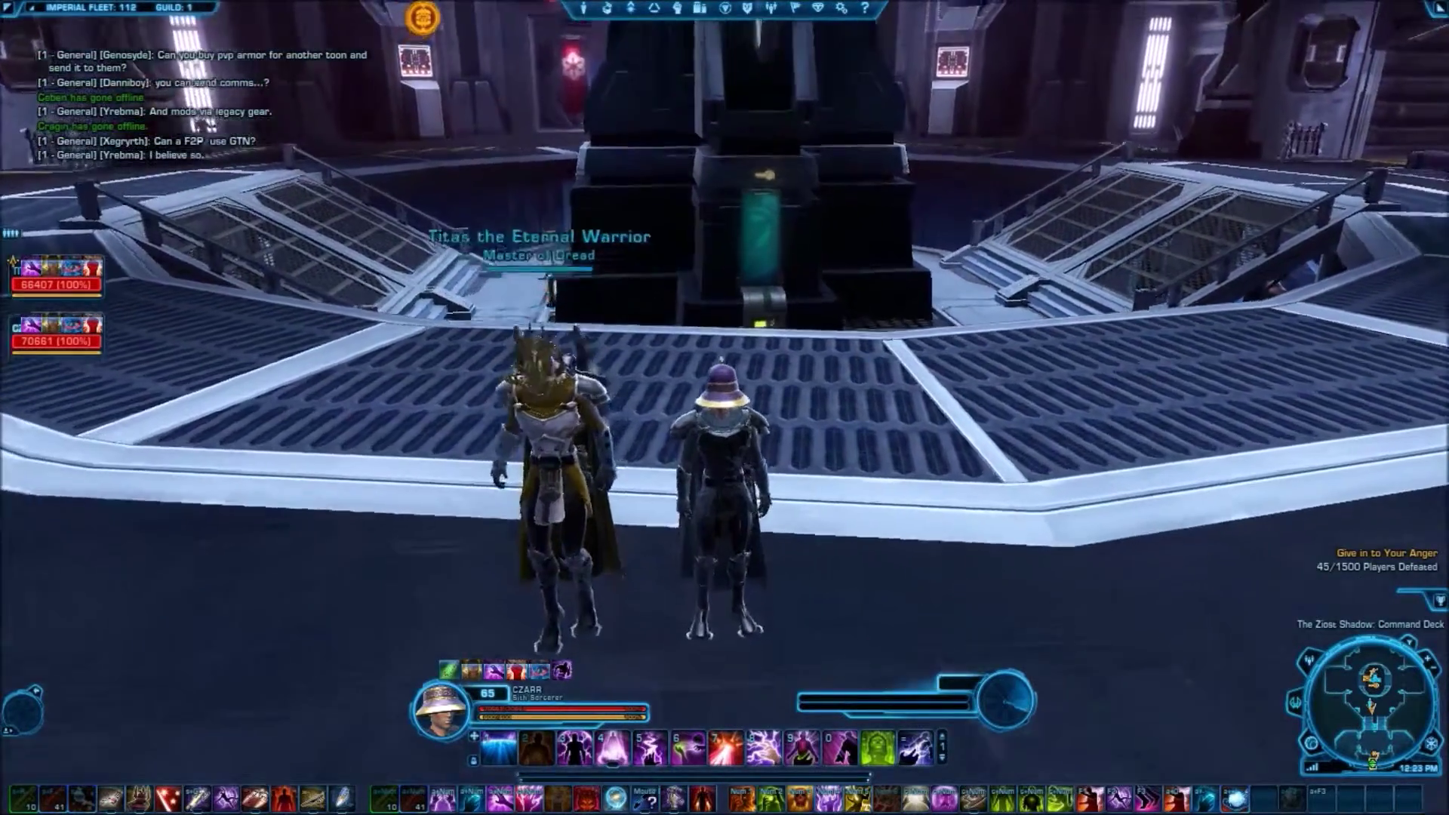